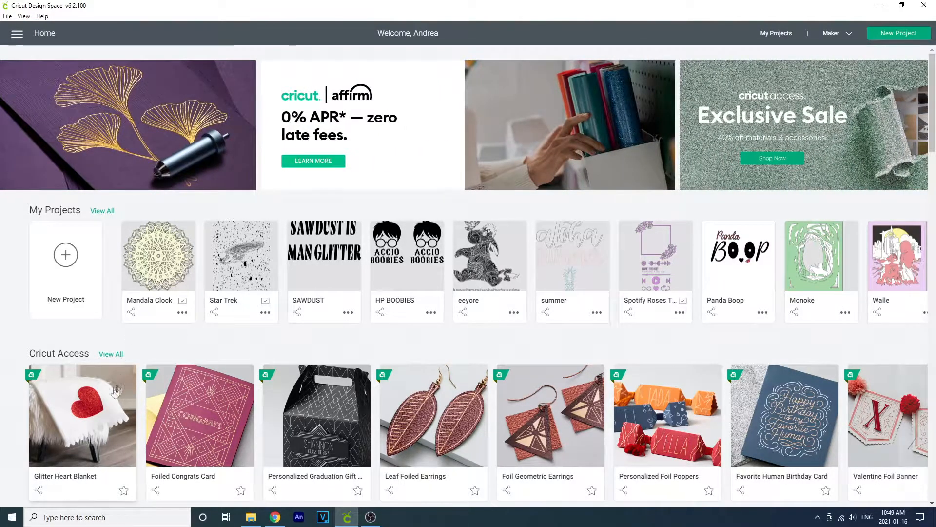
- Start a new project, replacing the unsaved one on the canvas, and choose Cricut Maker as the machine
{"action": "scroll", "coordinate": [143, 353], "scroll_direction": "down", "scroll_amount": 10}
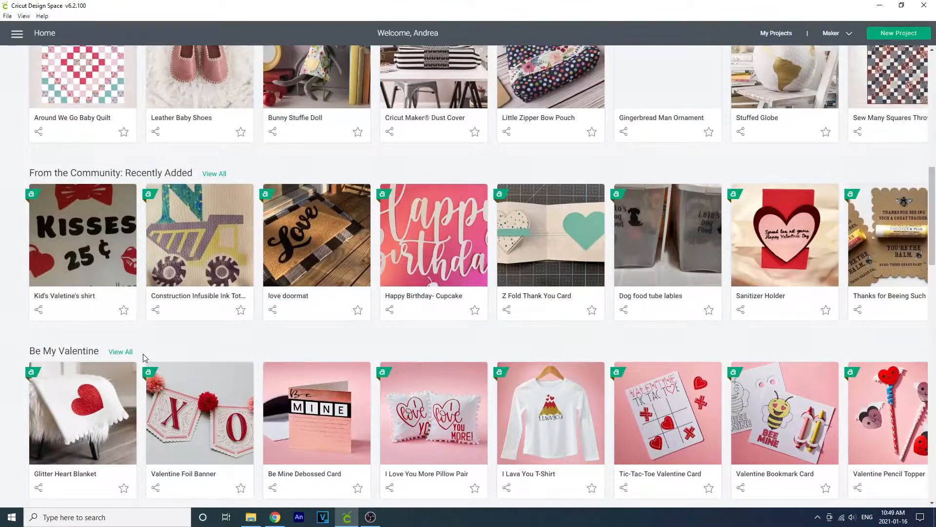
{"action": "scroll", "coordinate": [143, 353], "scroll_direction": "down", "scroll_amount": 5}
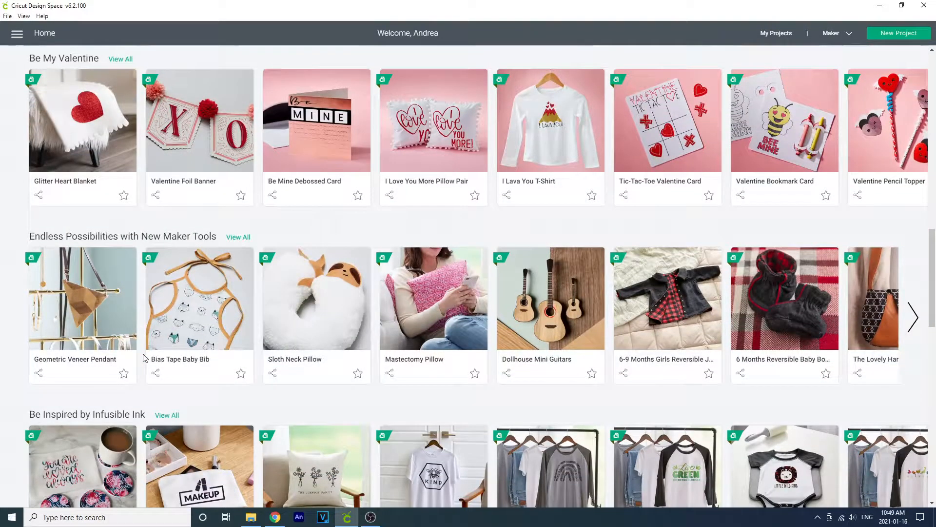
{"action": "scroll", "coordinate": [144, 357], "scroll_direction": "down", "scroll_amount": 5}
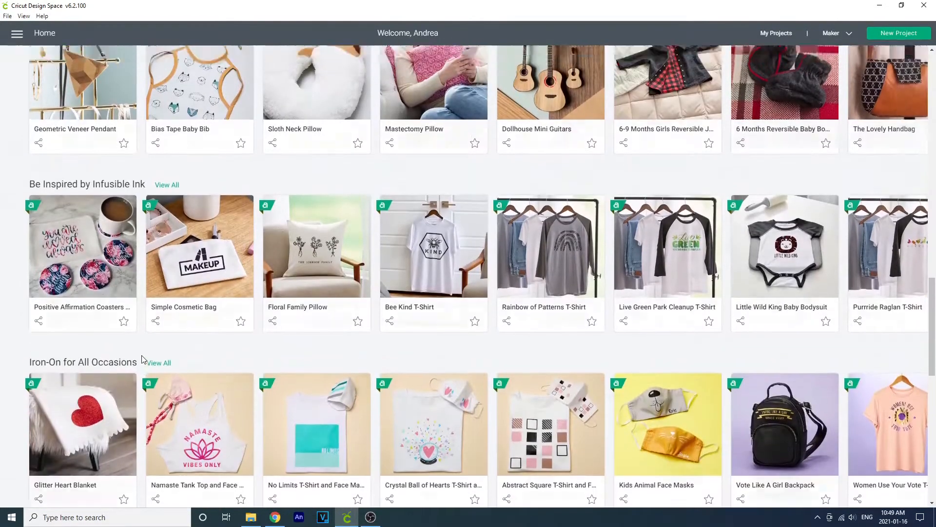
{"action": "scroll", "coordinate": [143, 359], "scroll_direction": "up", "scroll_amount": 20}
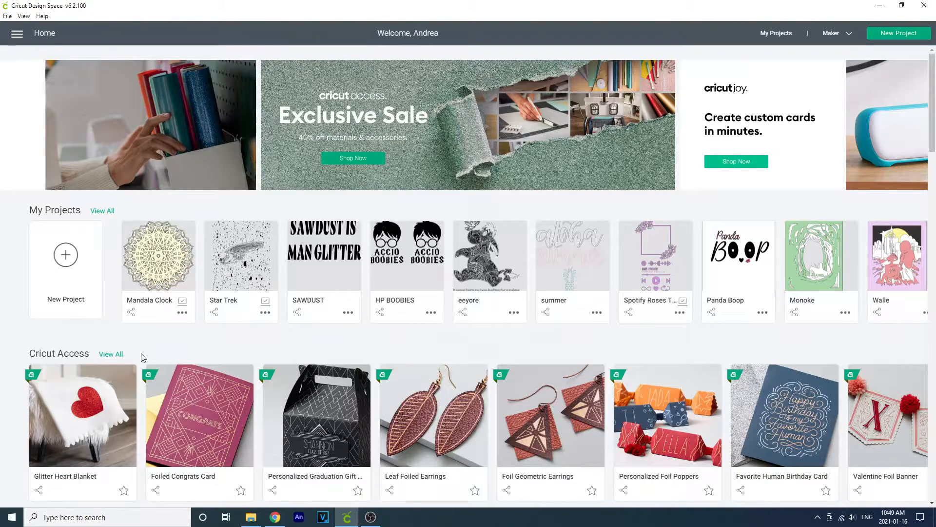
{"action": "left_click", "coordinate": [73, 290]}
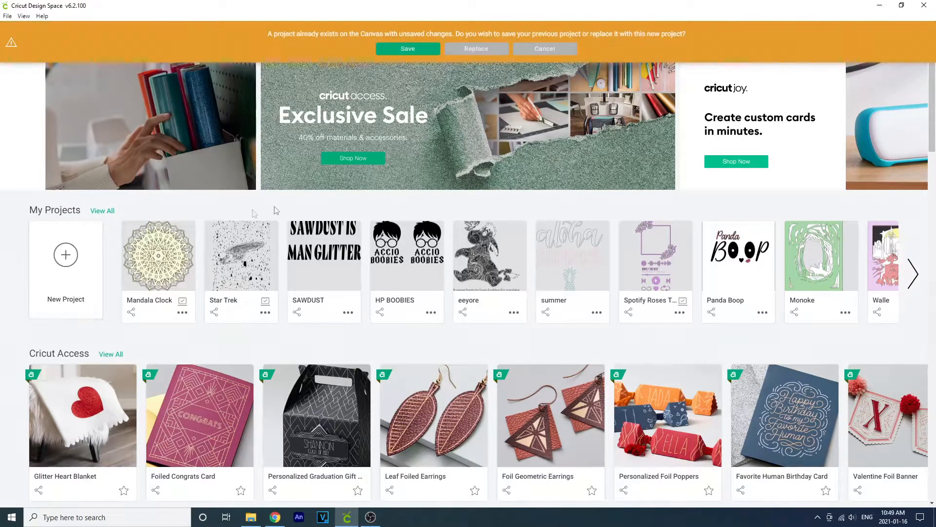
{"action": "left_click", "coordinate": [476, 49]}
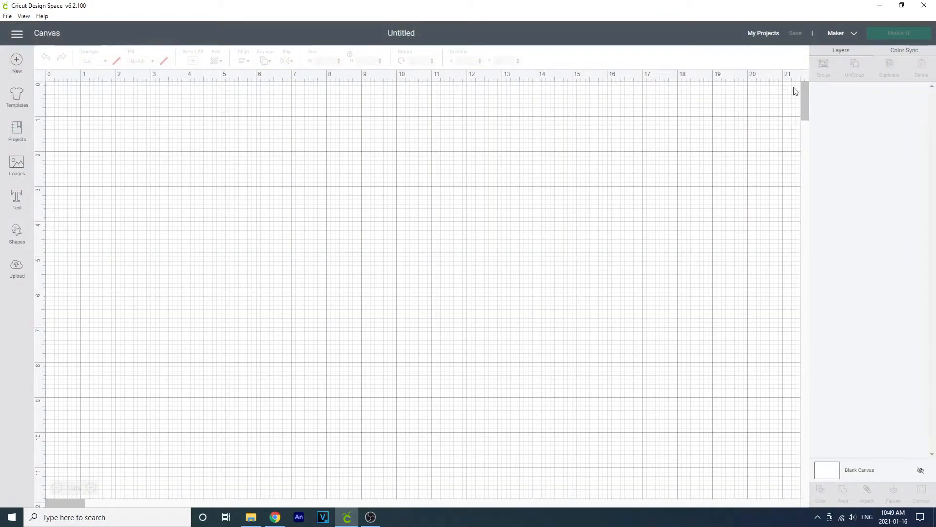
{"action": "left_click", "coordinate": [848, 37]}
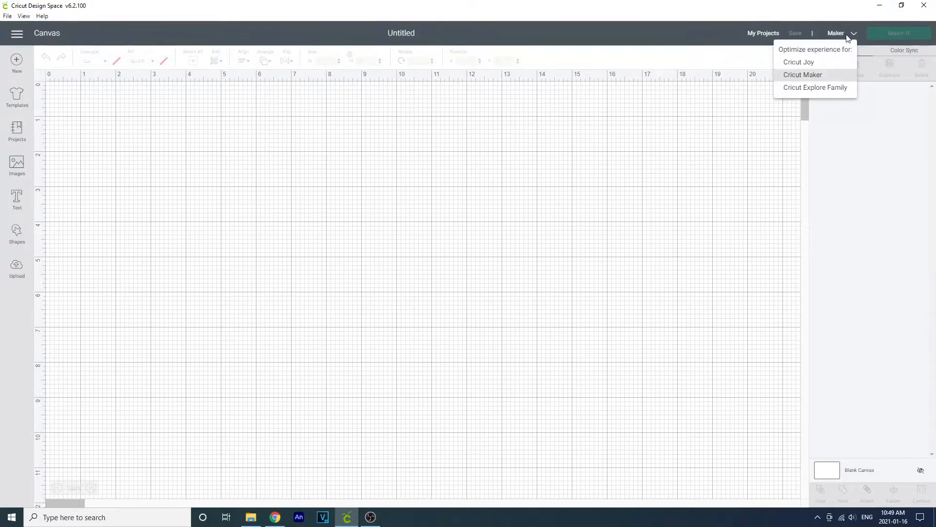
{"action": "left_click", "coordinate": [824, 77]}
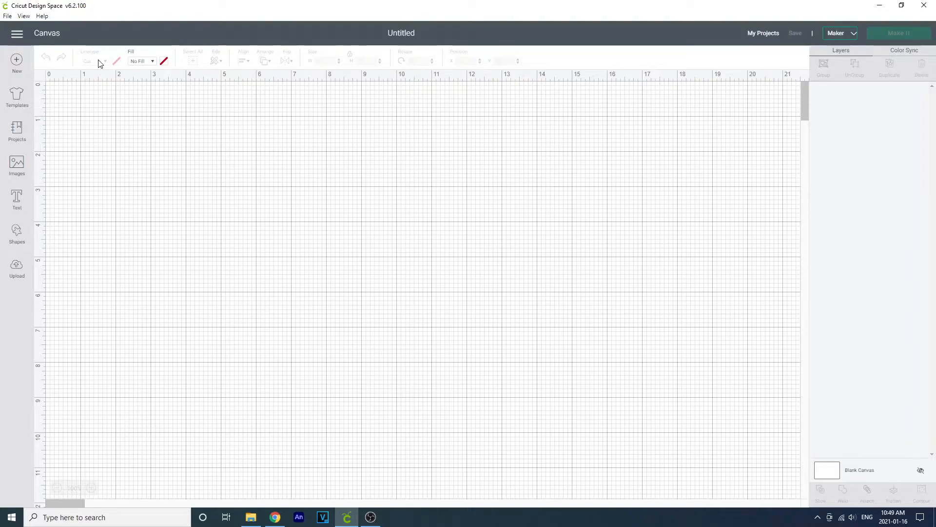
- Browse the canvas templates, the ready-made projects and the image library categories
{"action": "left_click", "coordinate": [19, 68]}
{"action": "left_click", "coordinate": [20, 103]}
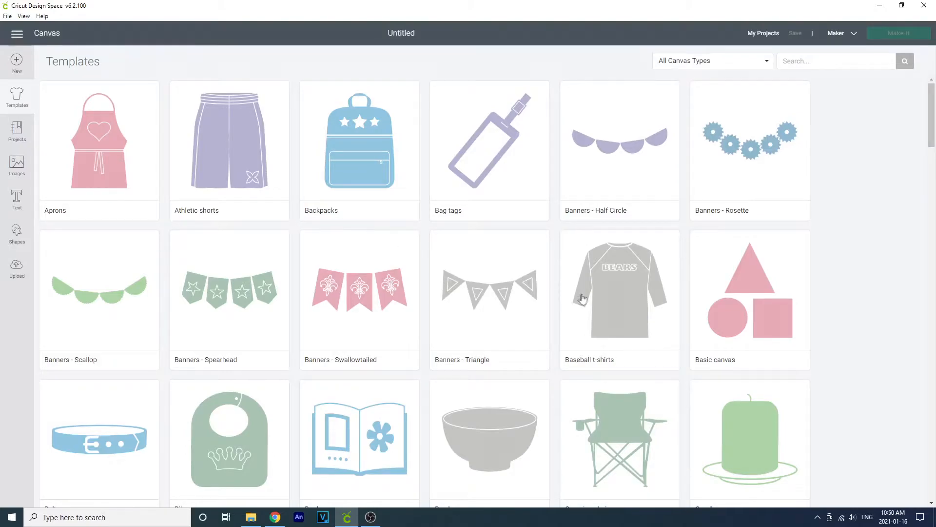
{"action": "scroll", "coordinate": [583, 298], "scroll_direction": "down", "scroll_amount": 1}
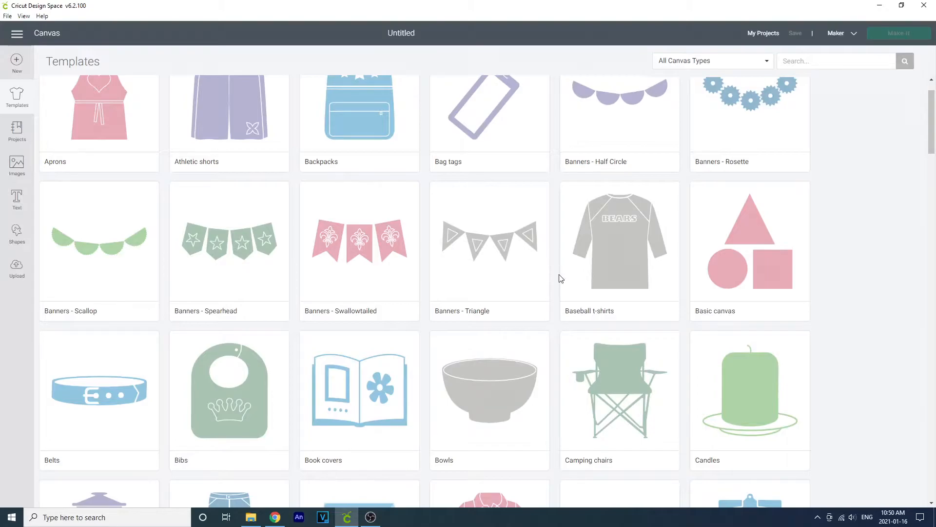
{"action": "scroll", "coordinate": [560, 279], "scroll_direction": "down", "scroll_amount": 5}
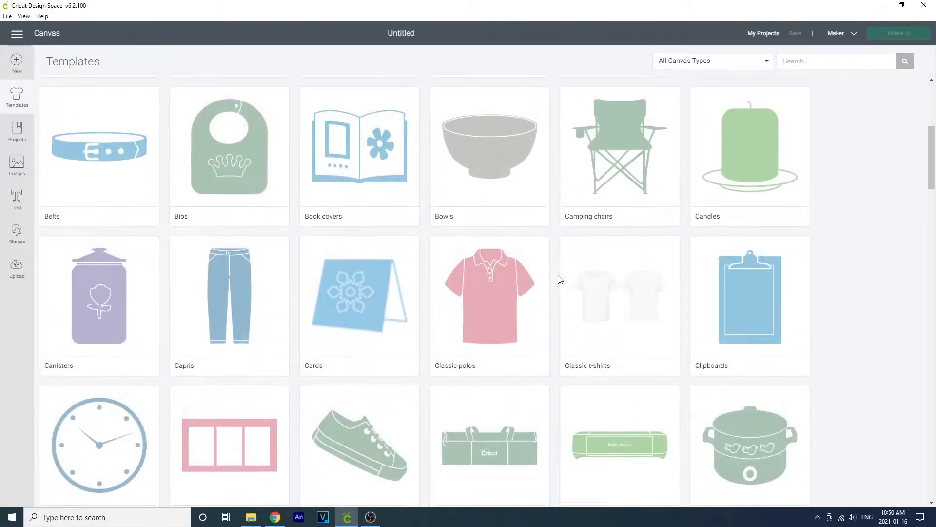
{"action": "scroll", "coordinate": [560, 279], "scroll_direction": "down", "scroll_amount": 5}
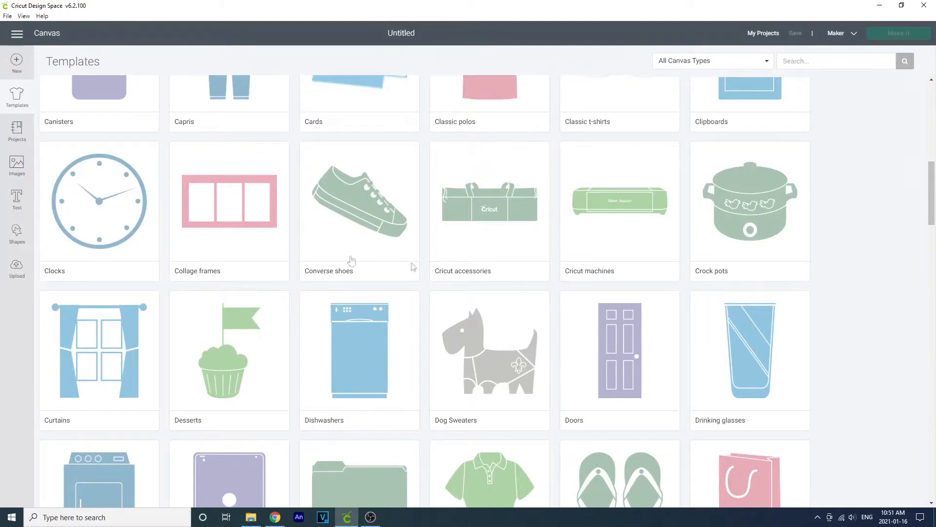
{"action": "left_click", "coordinate": [20, 138]}
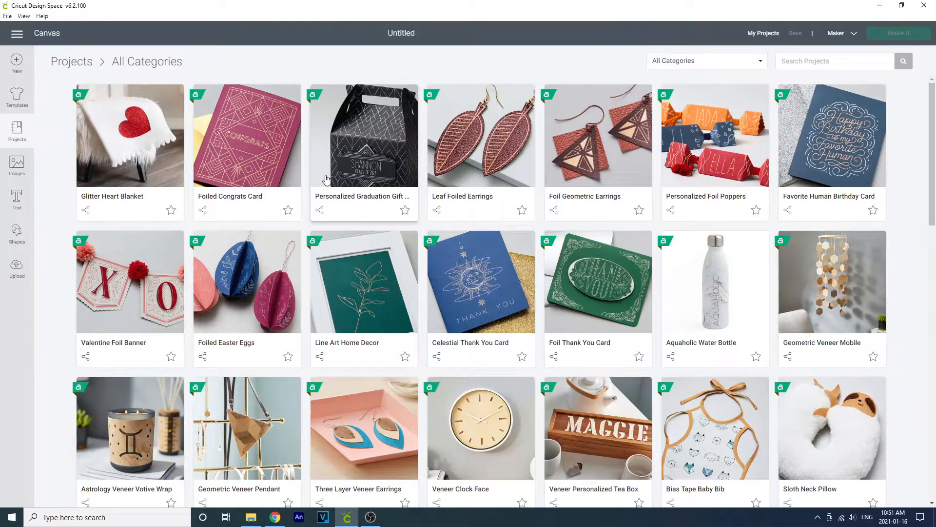
{"action": "left_click", "coordinate": [19, 175]}
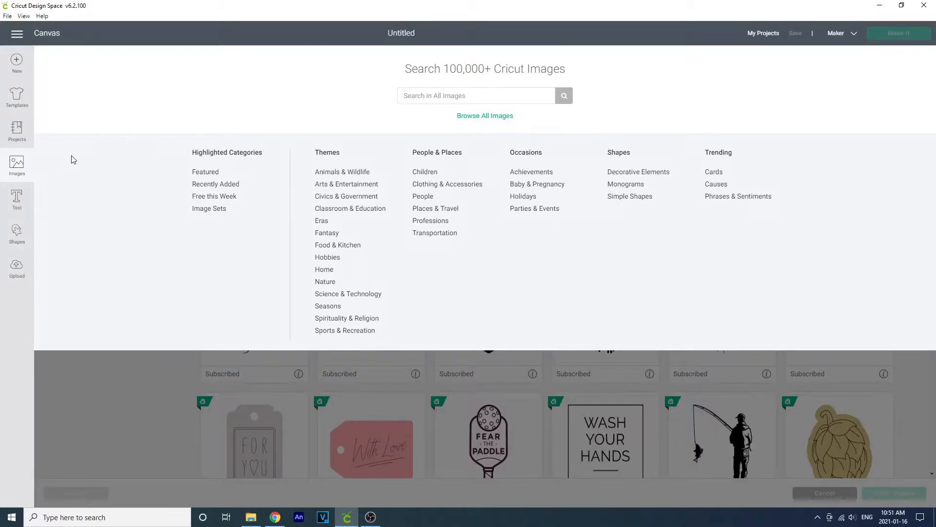
- Start a text object and set its font to Dear John, keeping the Regular style
{"action": "left_click", "coordinate": [18, 197]}
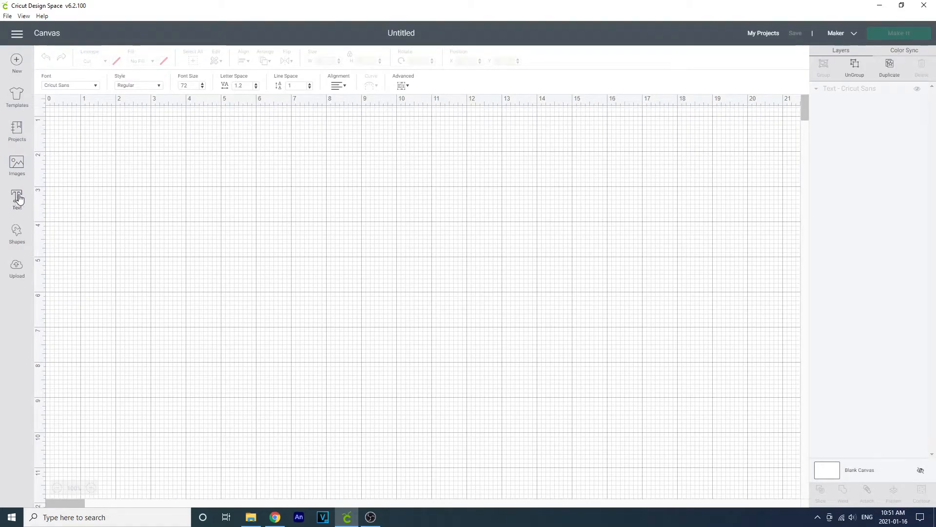
{"action": "left_click", "coordinate": [72, 87]}
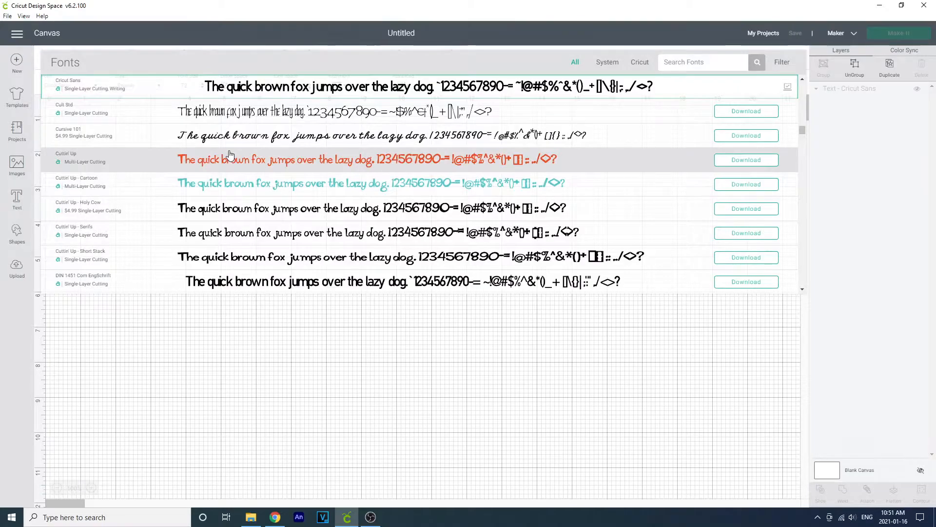
{"action": "scroll", "coordinate": [230, 155], "scroll_direction": "down", "scroll_amount": 5}
{"action": "left_click", "coordinate": [252, 279]}
{"action": "left_click", "coordinate": [153, 86]}
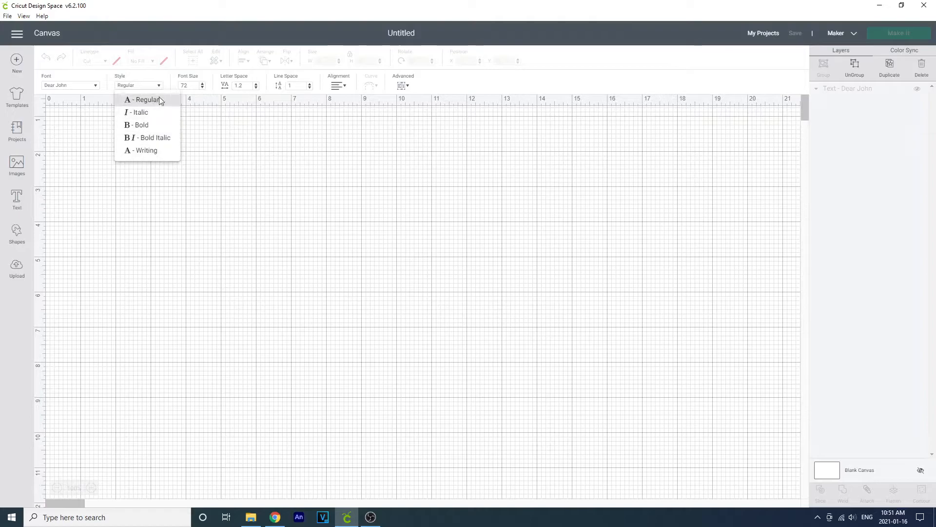
{"action": "left_click", "coordinate": [228, 146]}
{"action": "left_click", "coordinate": [171, 204]}
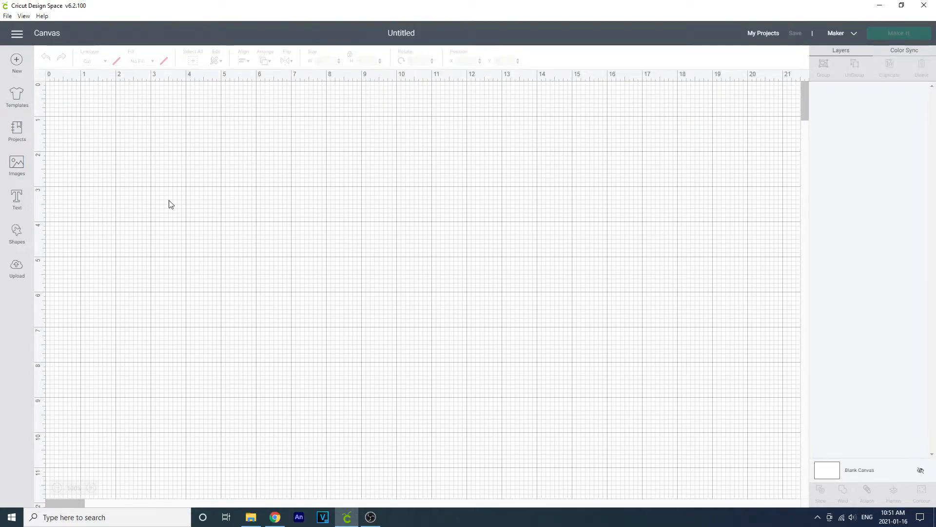
- Add the text GHGHGHGH to the canvas in the Dear John font
{"action": "left_click", "coordinate": [20, 196]}
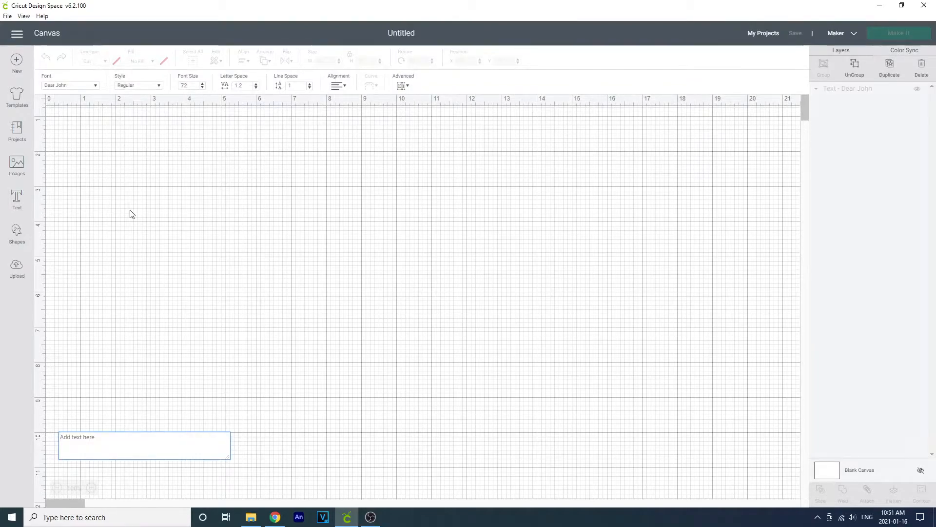
{"action": "type", "text": "GHGHGHGH"}
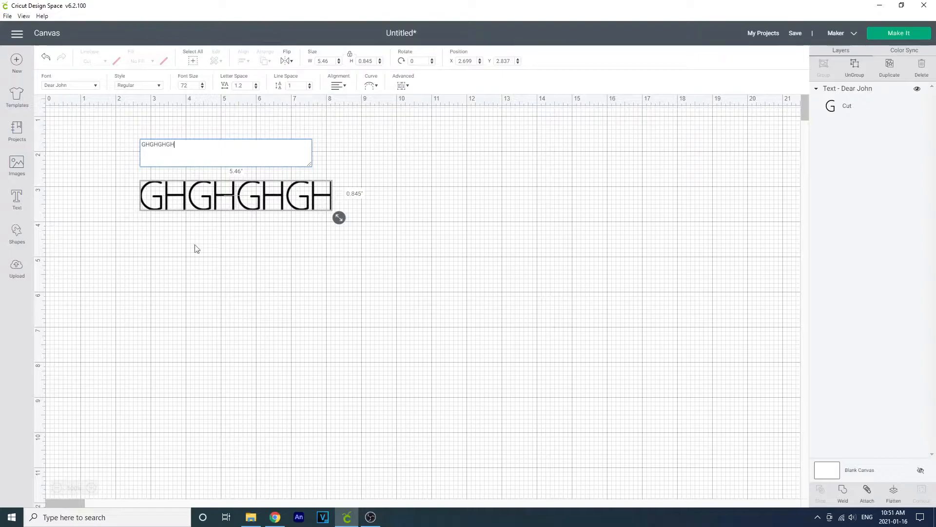
{"action": "left_click", "coordinate": [233, 268]}
- Enlarge the GHGHGHGH text to about 11.02 by 1.71 inches and tilt it to a rotation of about 356.74
{"action": "left_click", "coordinate": [166, 196]}
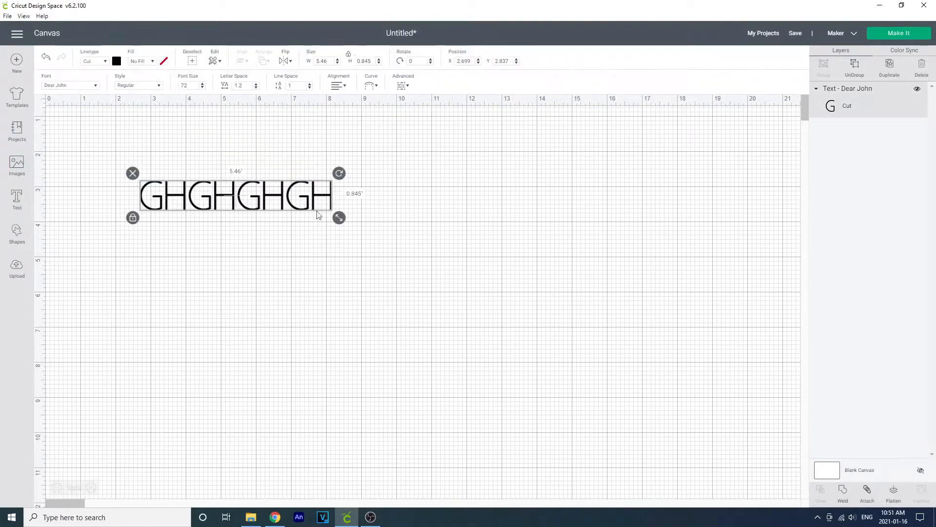
{"action": "left_click_drag", "start_coordinate": [340, 219], "coordinate": [320, 248]}
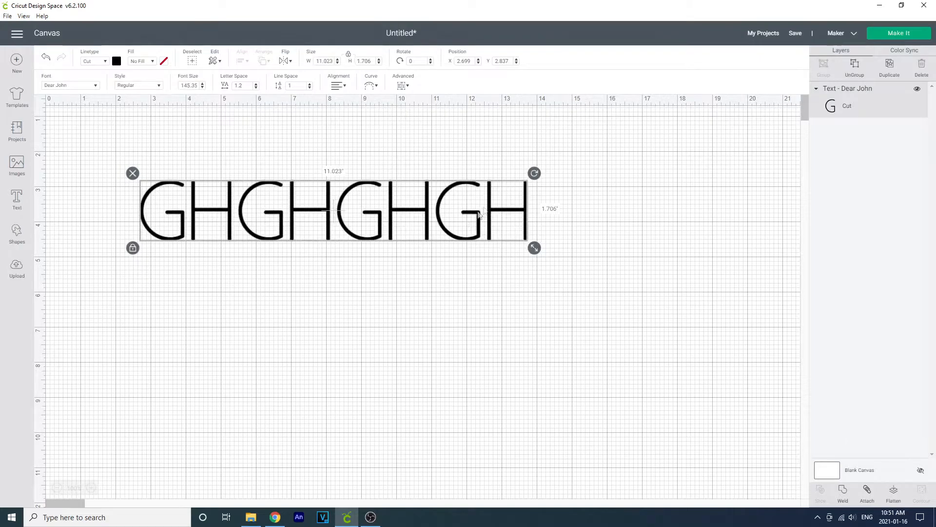
{"action": "mouse_move", "coordinate": [538, 173]}
{"action": "left_mouse_down"}
{"action": "mouse_move", "coordinate": [531, 222]}
{"action": "mouse_move", "coordinate": [156, 322]}
{"action": "mouse_move", "coordinate": [493, 337]}
{"action": "mouse_move", "coordinate": [537, 192]}
{"action": "mouse_move", "coordinate": [533, 172]}
{"action": "left_mouse_up"}
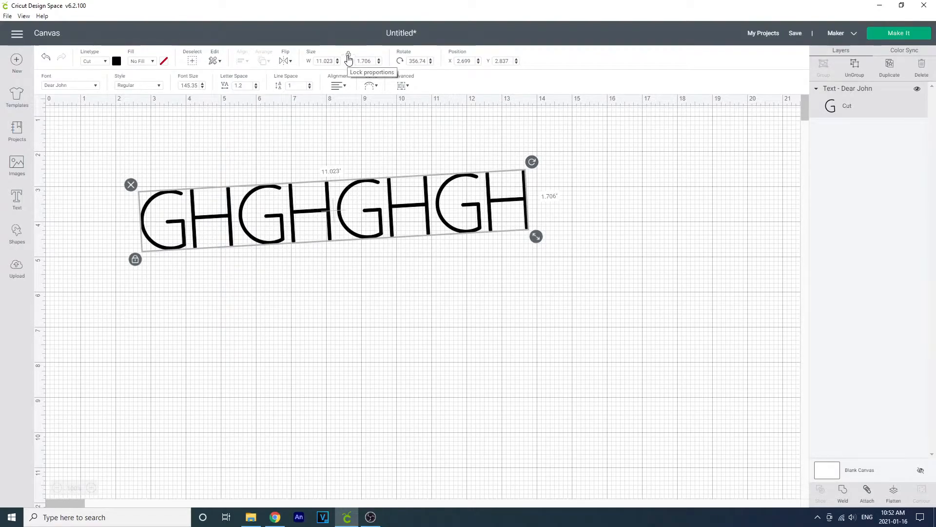
- Unlock the text's proportions and curve it upward in an arch with a diameter of about 56.6
{"action": "left_click", "coordinate": [349, 56]}
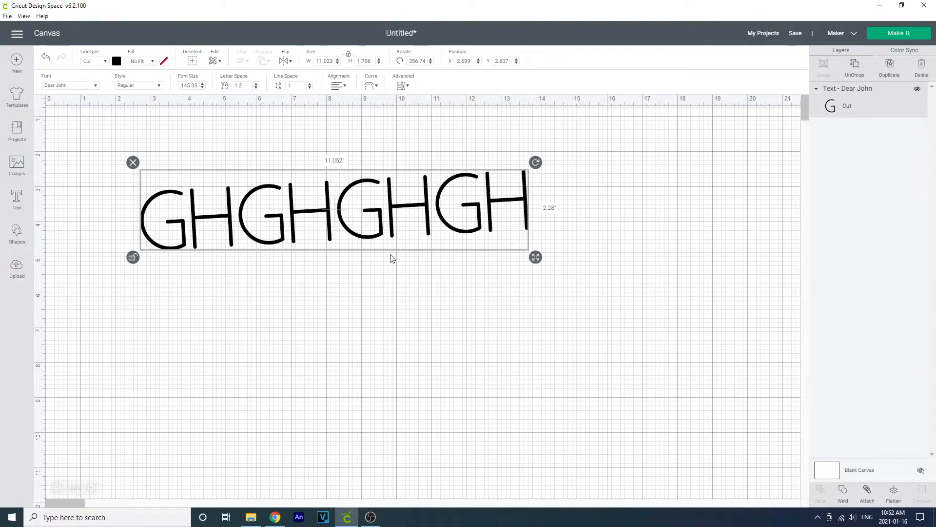
{"action": "left_click", "coordinate": [371, 87]}
{"action": "left_click_drag", "start_coordinate": [347, 115], "coordinate": [362, 140]}
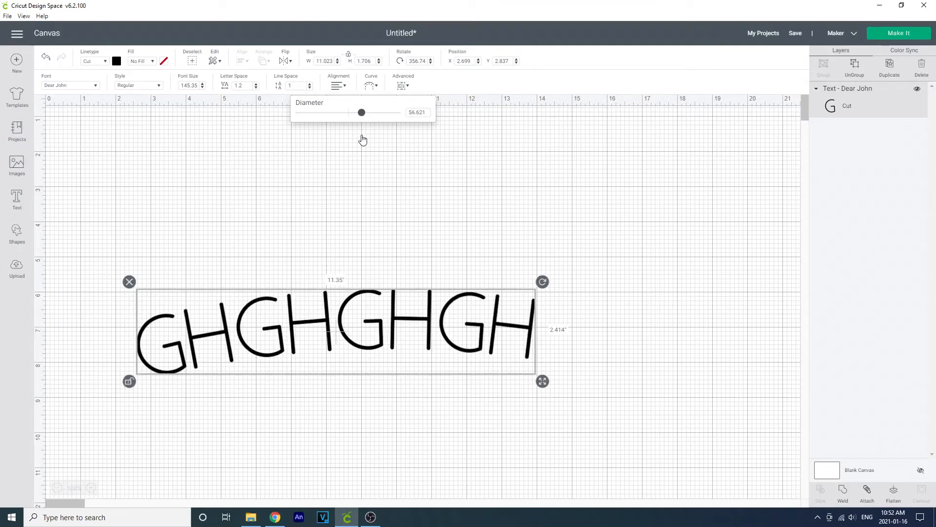
{"action": "left_click", "coordinate": [339, 86]}
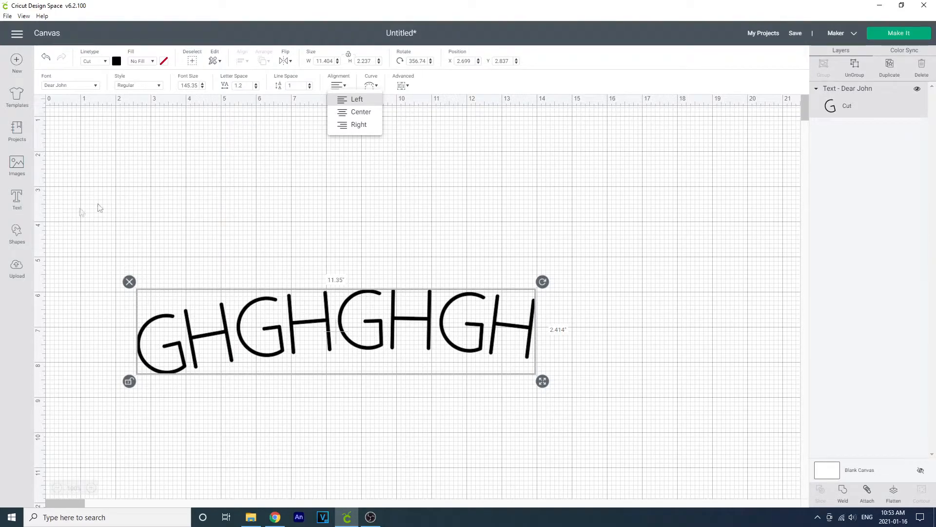
- Insert a heart shape and place it above the curved text at about X 6.89, Y 2.25
{"action": "left_click", "coordinate": [21, 235]}
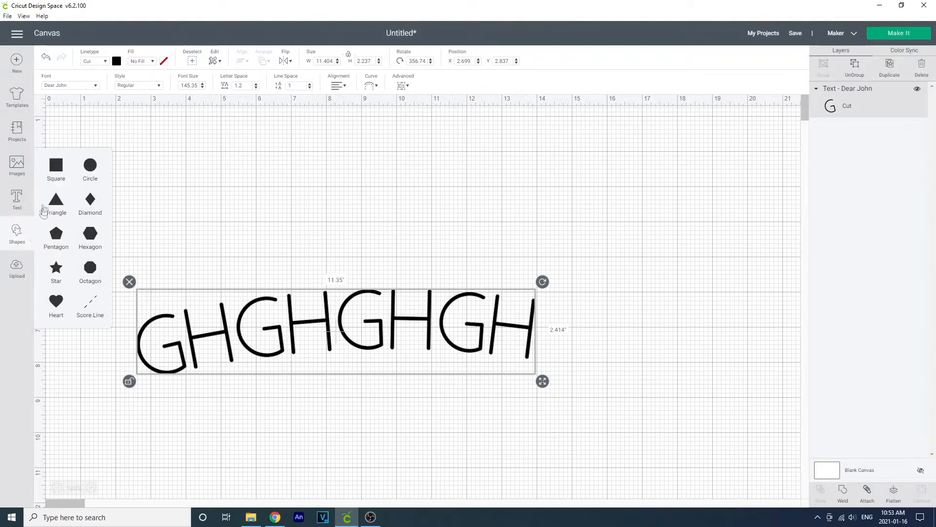
{"action": "left_click", "coordinate": [60, 306]}
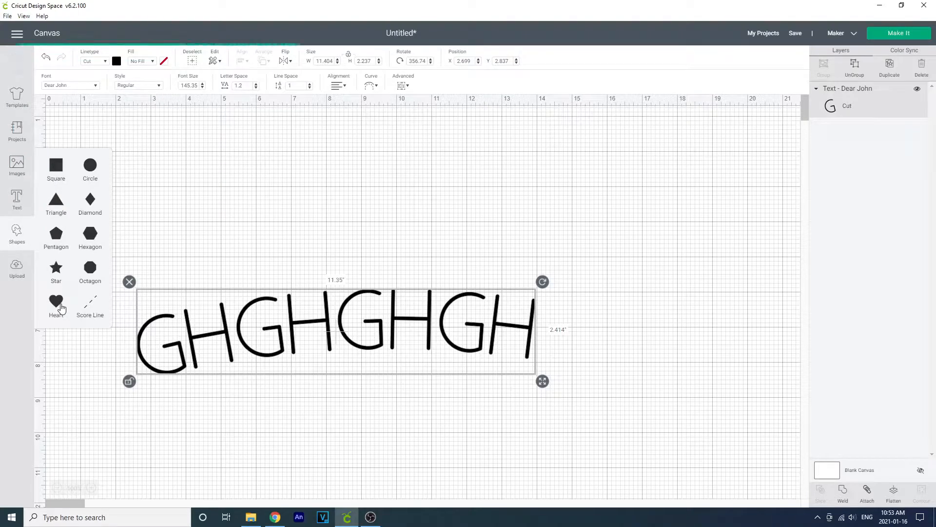
{"action": "left_click_drag", "start_coordinate": [161, 189], "coordinate": [356, 241]}
{"action": "left_click", "coordinate": [265, 63]}
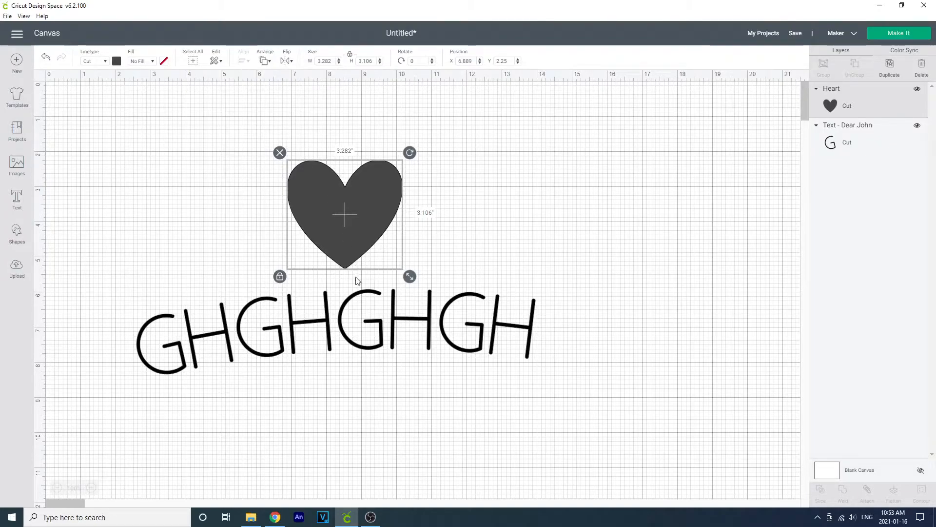
- Center the heart and the text horizontally with each other and deselect both objects
{"action": "left_click", "coordinate": [844, 137]}
{"action": "left_click", "coordinate": [844, 113], "text": "shift"}
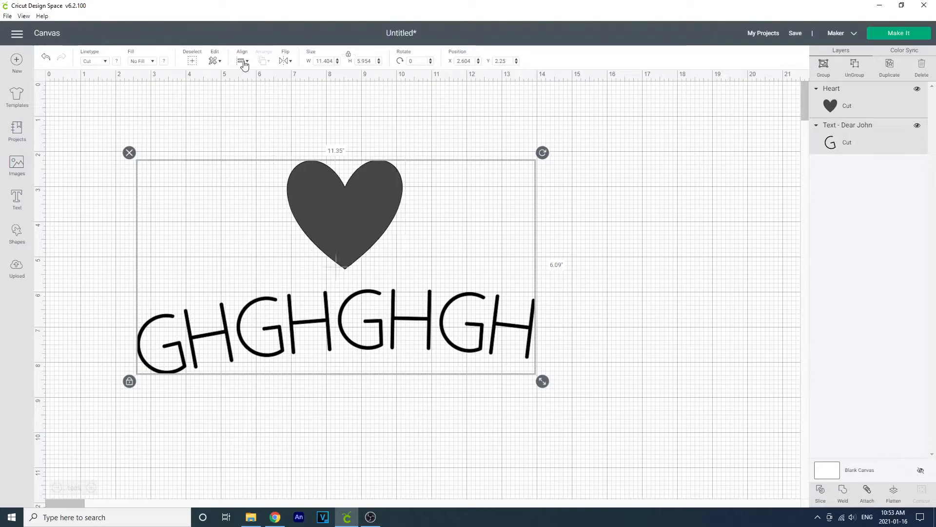
{"action": "left_click", "coordinate": [242, 61]}
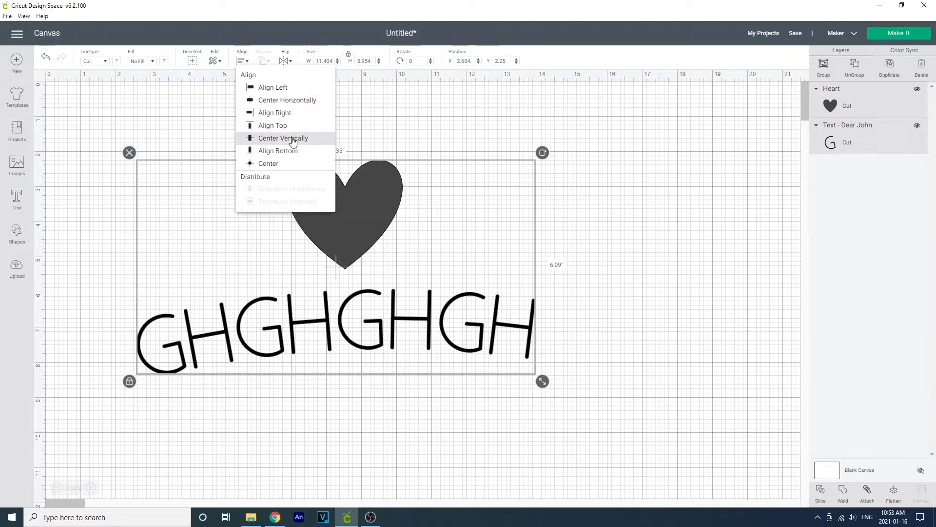
{"action": "left_click", "coordinate": [296, 100]}
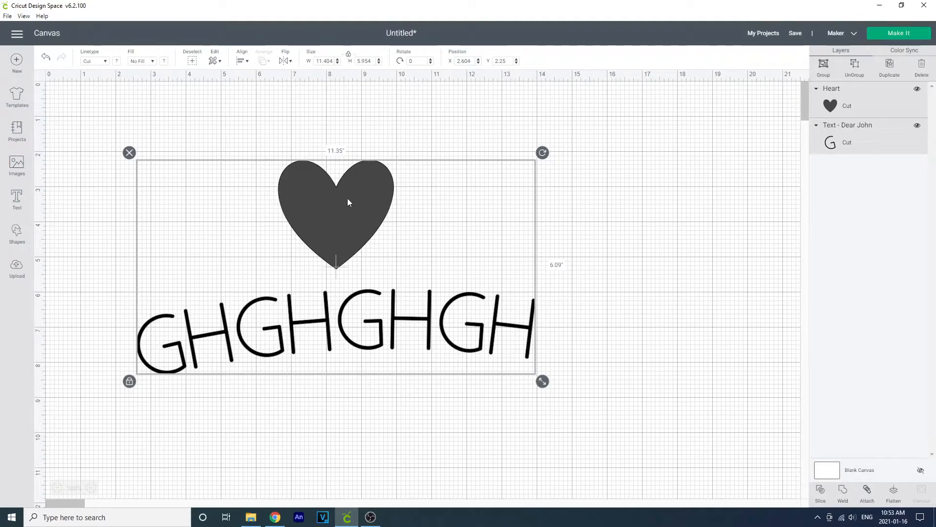
{"action": "left_click", "coordinate": [216, 62]}
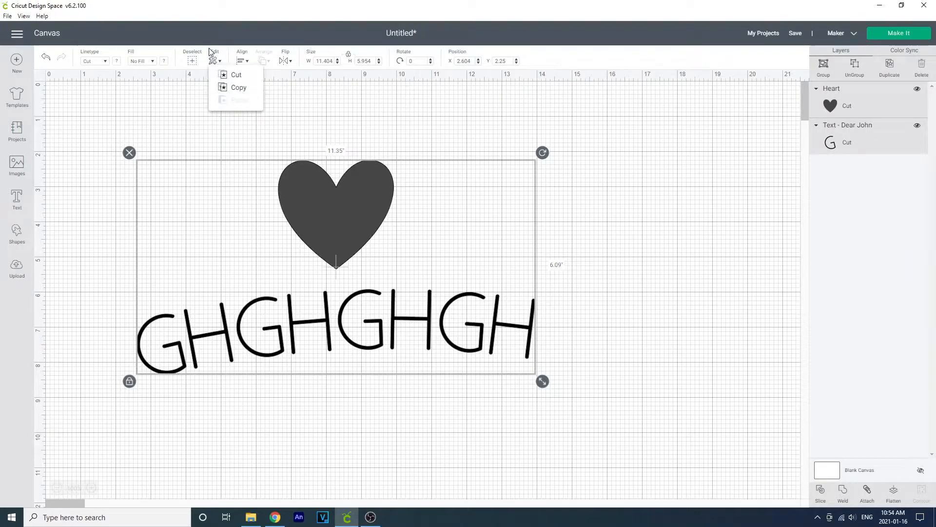
{"action": "left_click", "coordinate": [193, 63]}
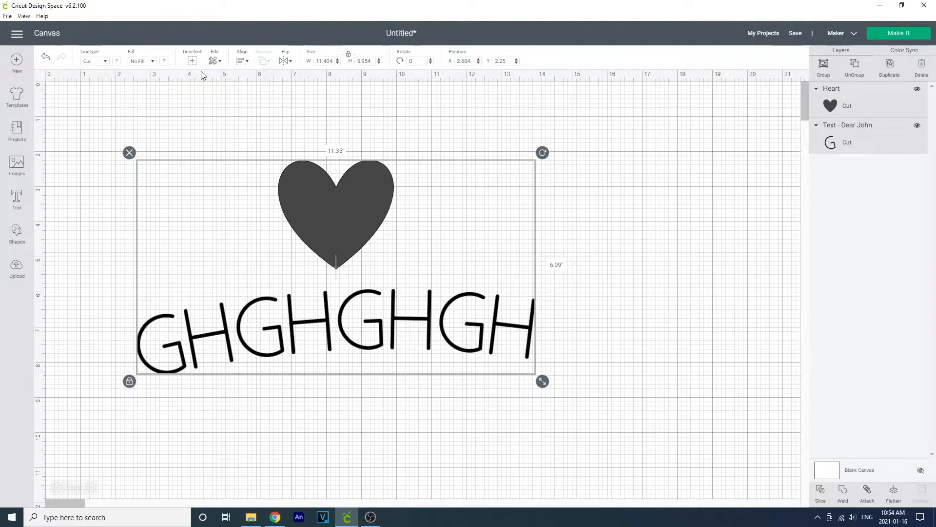
{"action": "left_click", "coordinate": [194, 63]}
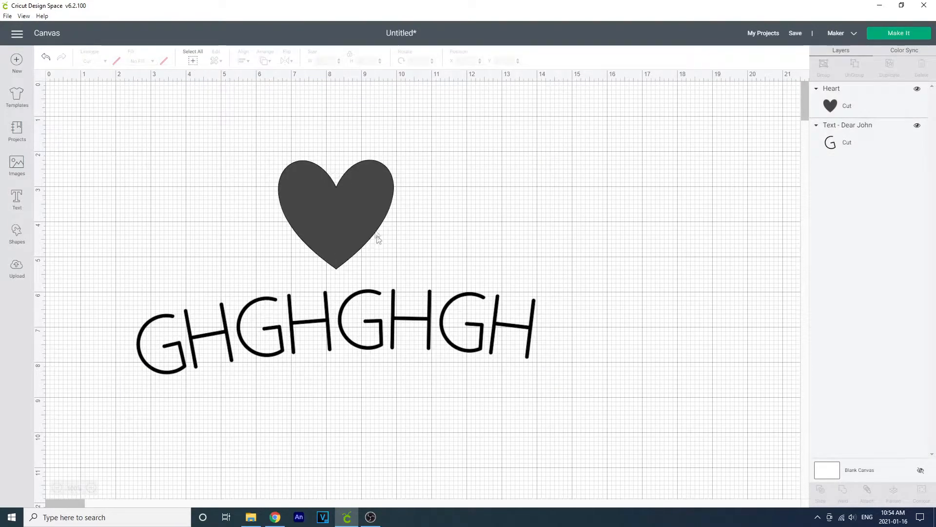
- Select the heart and the text together and flip them vertically
{"action": "left_click", "coordinate": [191, 59]}
{"action": "left_click", "coordinate": [286, 60]}
{"action": "left_click", "coordinate": [303, 89]}
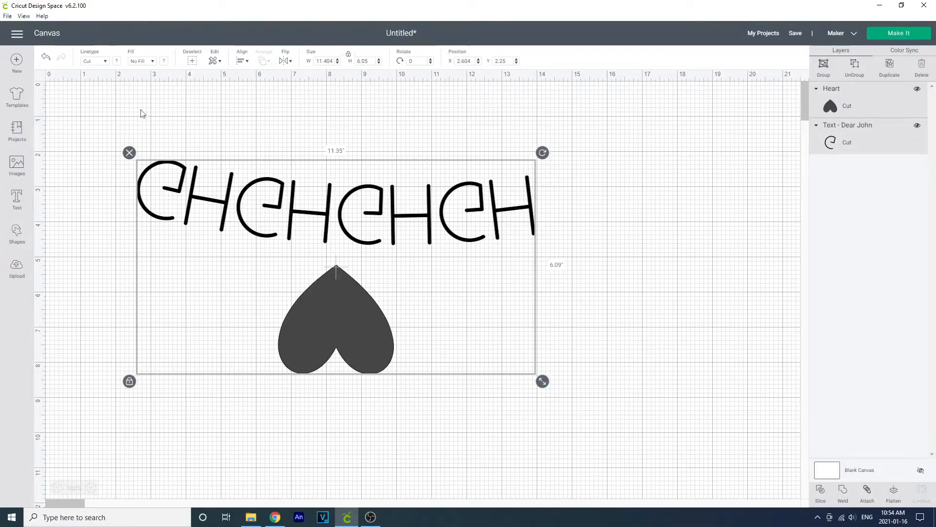
- Insert the uploaded Spotify code image and place it below the flipped heart at about X 4.15, Y 8.18
{"action": "left_click", "coordinate": [13, 275]}
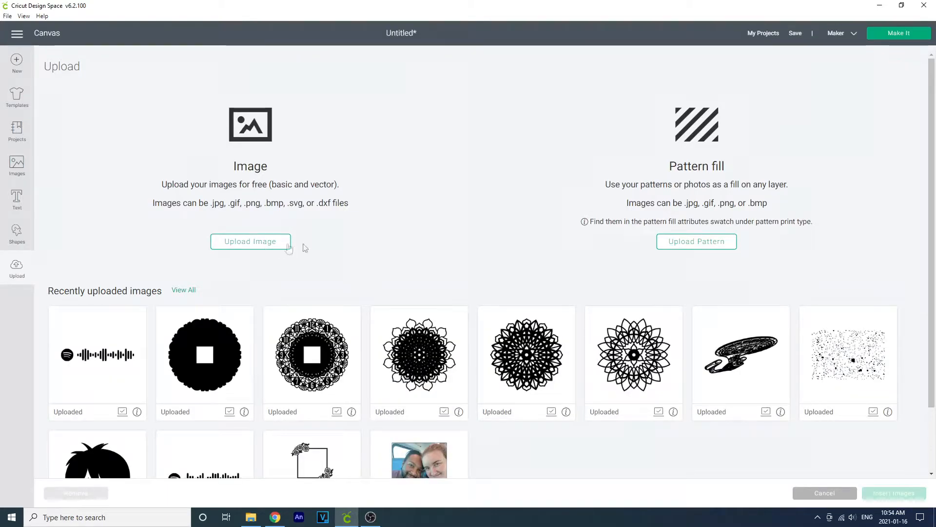
{"action": "scroll", "coordinate": [387, 247], "scroll_direction": "down", "scroll_amount": 2}
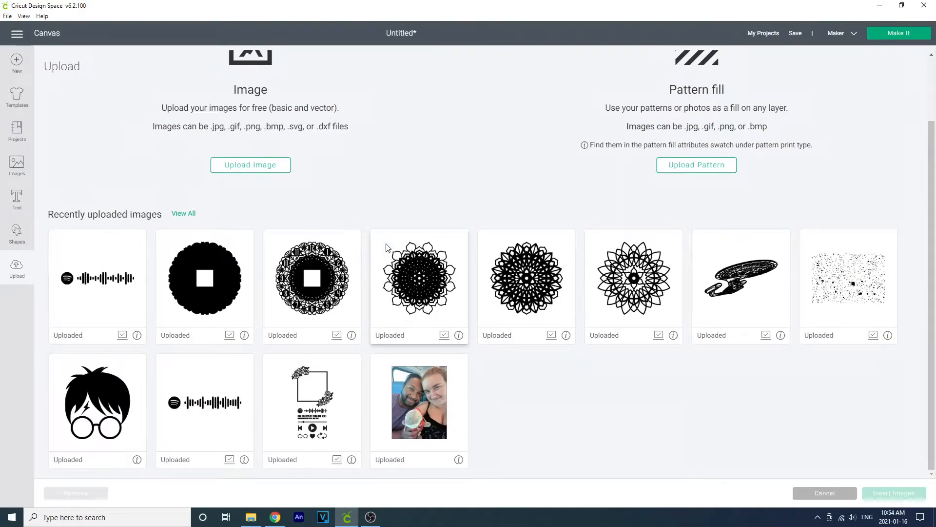
{"action": "scroll", "coordinate": [385, 247], "scroll_direction": "up", "scroll_amount": 2}
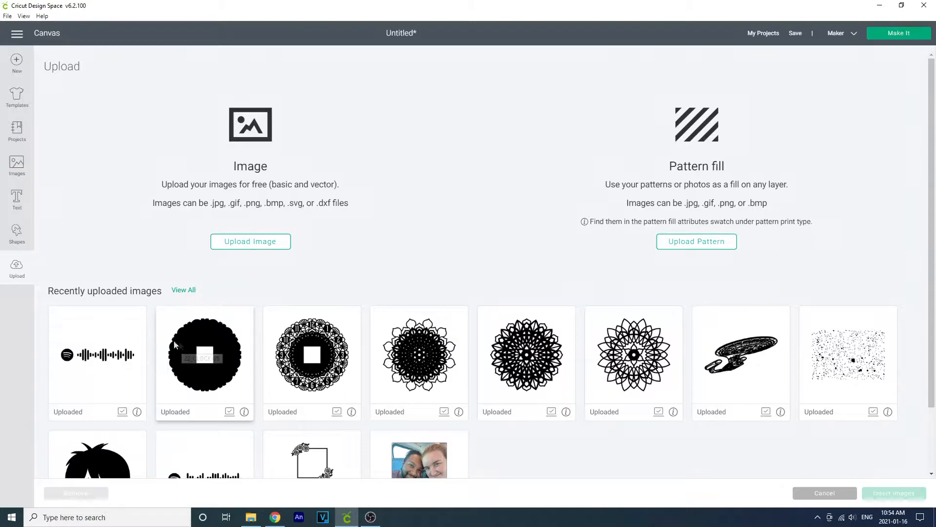
{"action": "left_click", "coordinate": [108, 349]}
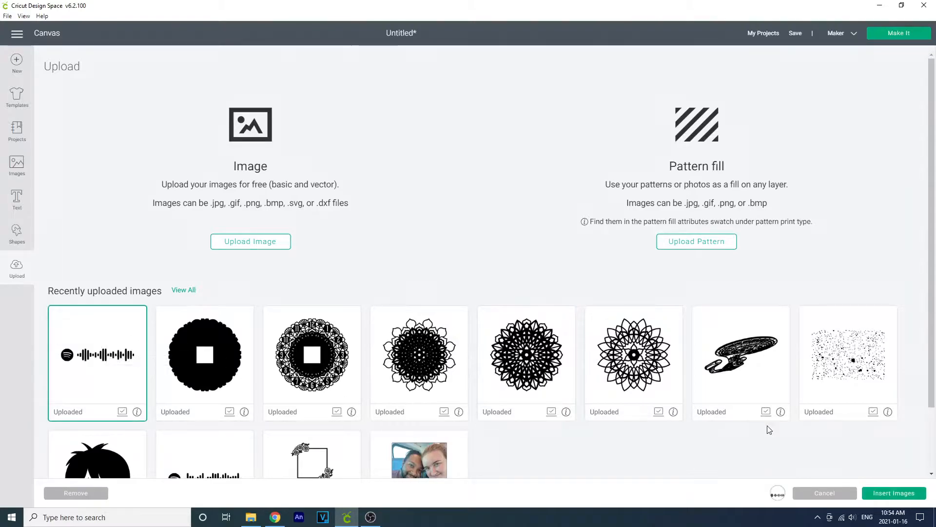
{"action": "left_click", "coordinate": [908, 494]}
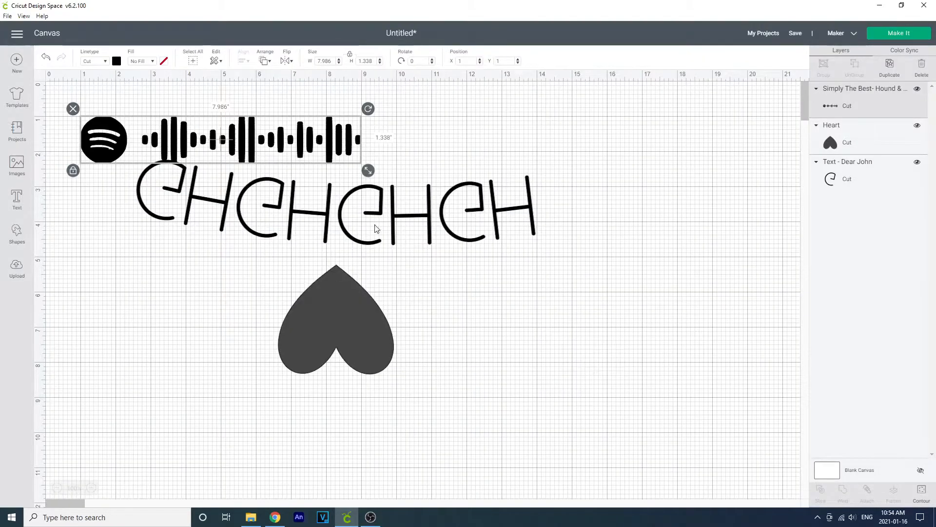
{"action": "left_click_drag", "start_coordinate": [271, 120], "coordinate": [378, 384]}
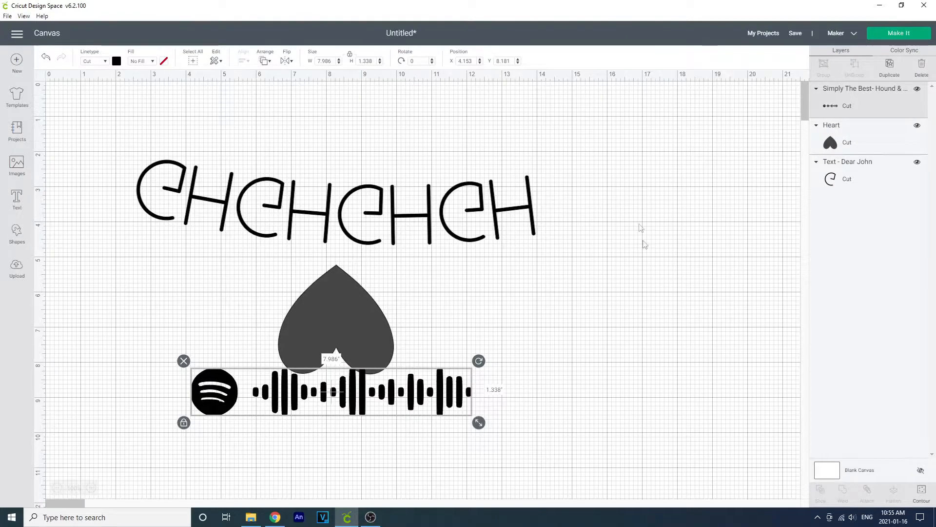
- Overlap the Spotify code and the text on the heart, with the text at about X 2.98, Y 5.72, and try to attach the text
{"action": "left_click", "coordinate": [841, 476]}
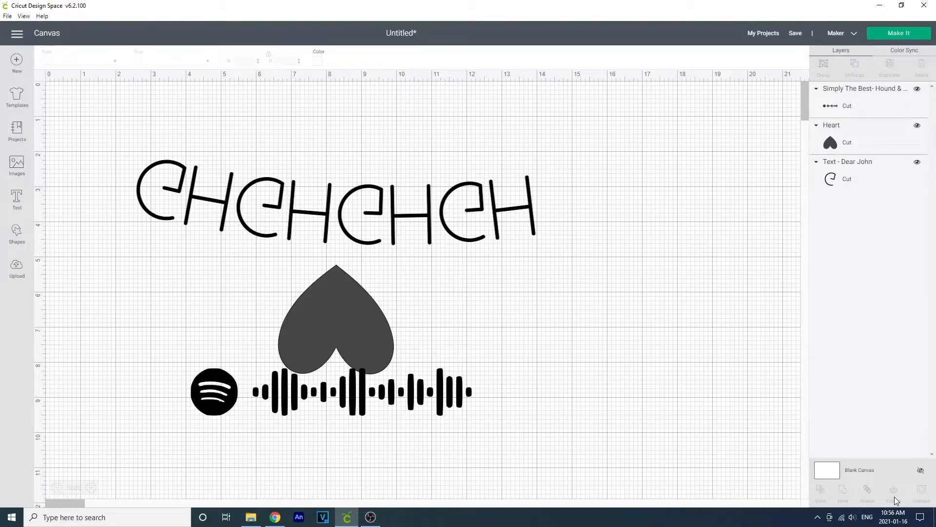
{"action": "left_click_drag", "start_coordinate": [360, 396], "coordinate": [366, 328]}
{"action": "left_click_drag", "start_coordinate": [371, 243], "coordinate": [384, 367]}
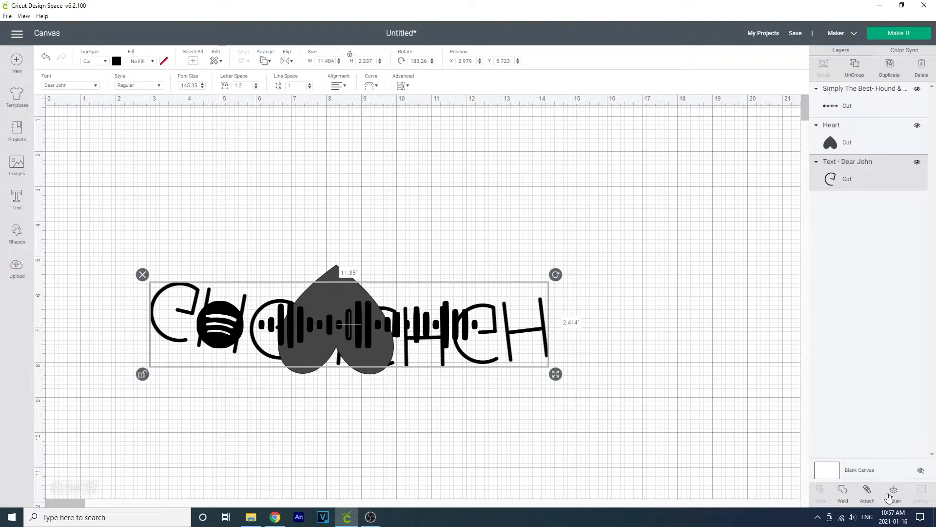
{"action": "left_click", "coordinate": [868, 492]}
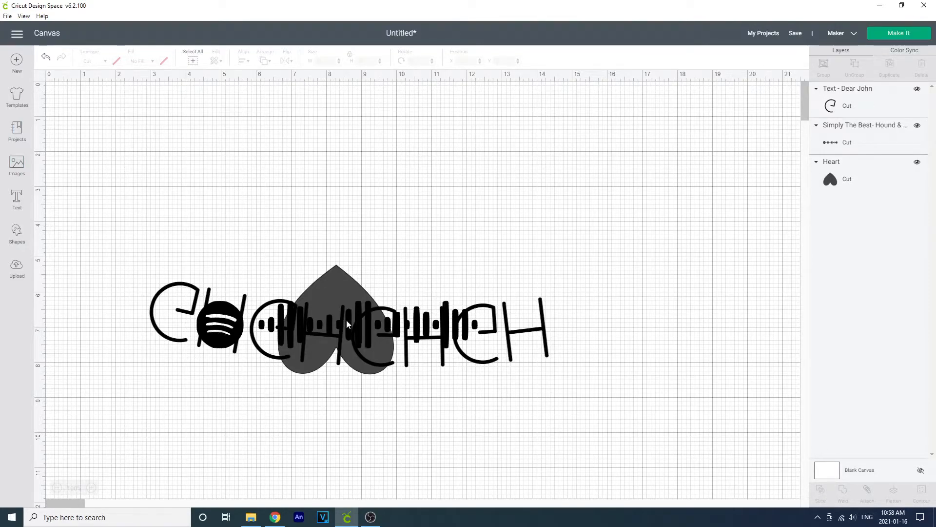
- Move the text below the heart to about X 3.27, Y 9.25, and slice the heart with the Spotify code
{"action": "left_click_drag", "start_coordinate": [492, 358], "coordinate": [502, 488]}
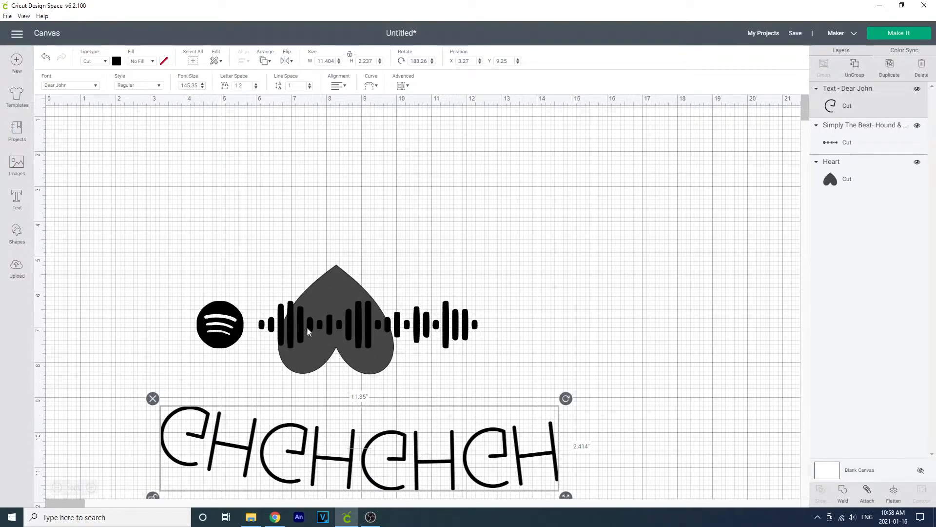
{"action": "left_click", "coordinate": [418, 360]}
{"action": "left_click_drag", "start_coordinate": [424, 373], "coordinate": [250, 265]}
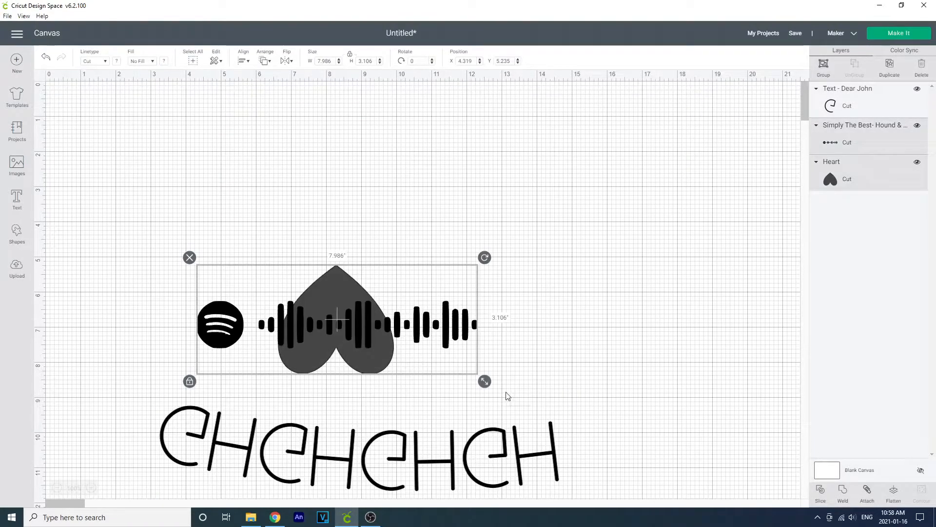
{"action": "left_click", "coordinate": [820, 490]}
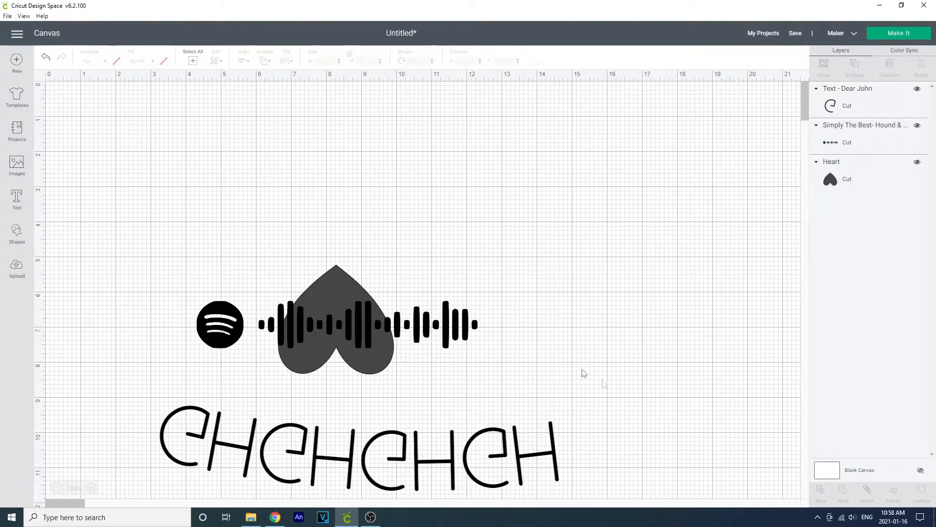
- Pull the outer code, black bars and heart slice results apart, placing the heart at about X 2.69, Y 4.10
{"action": "left_click_drag", "start_coordinate": [463, 343], "coordinate": [583, 243]}
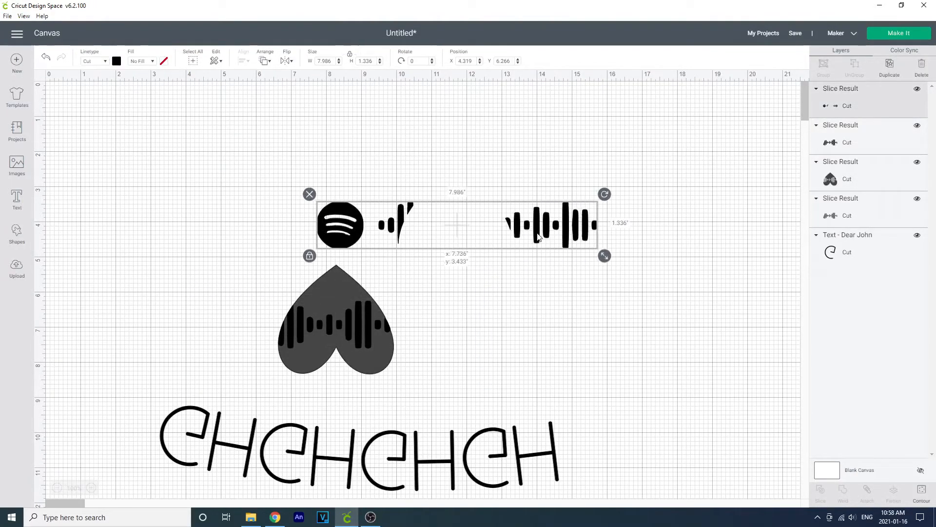
{"action": "left_click_drag", "start_coordinate": [369, 330], "coordinate": [548, 296]}
{"action": "left_click_drag", "start_coordinate": [365, 341], "coordinate": [229, 303]}
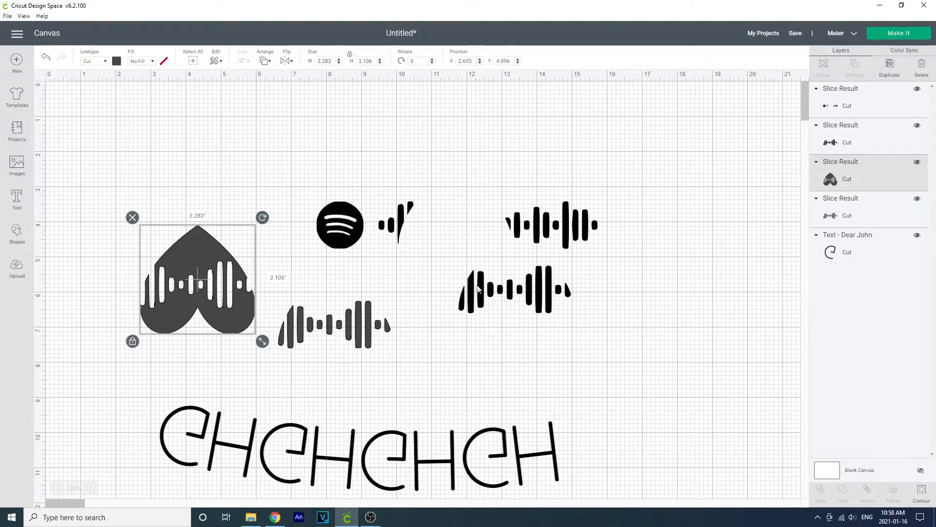
- Fit the outer Spotify code around the heart at about X 0.39, Y 5.13, and move the grey bars to about X 11.90, Y 3.90
{"action": "left_click_drag", "start_coordinate": [400, 209], "coordinate": [141, 276]}
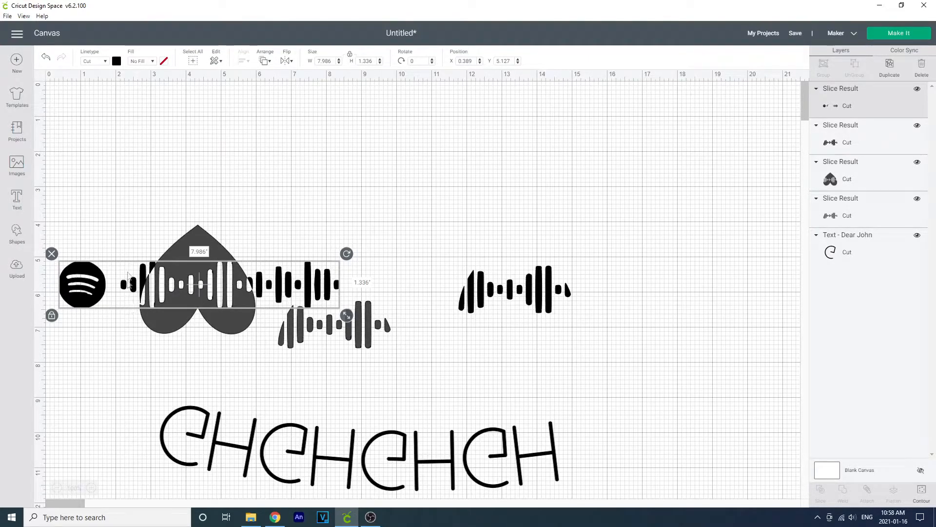
{"action": "left_click", "coordinate": [247, 347]}
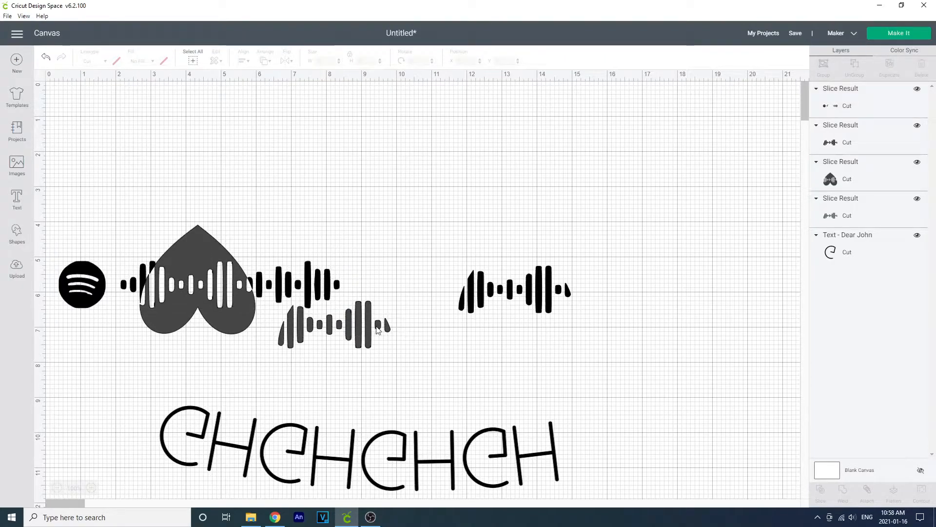
{"action": "left_click", "coordinate": [355, 331]}
{"action": "left_click_drag", "start_coordinate": [355, 332], "coordinate": [540, 244]}
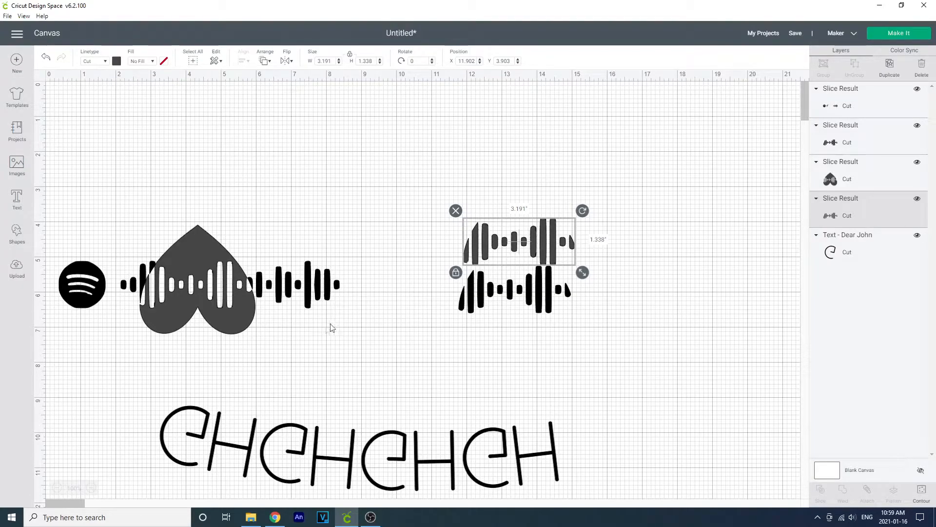
- Examine the linetype options for the grey bars and the sliced heart, including the Foil weights, and the available shapes
{"action": "left_click", "coordinate": [100, 66]}
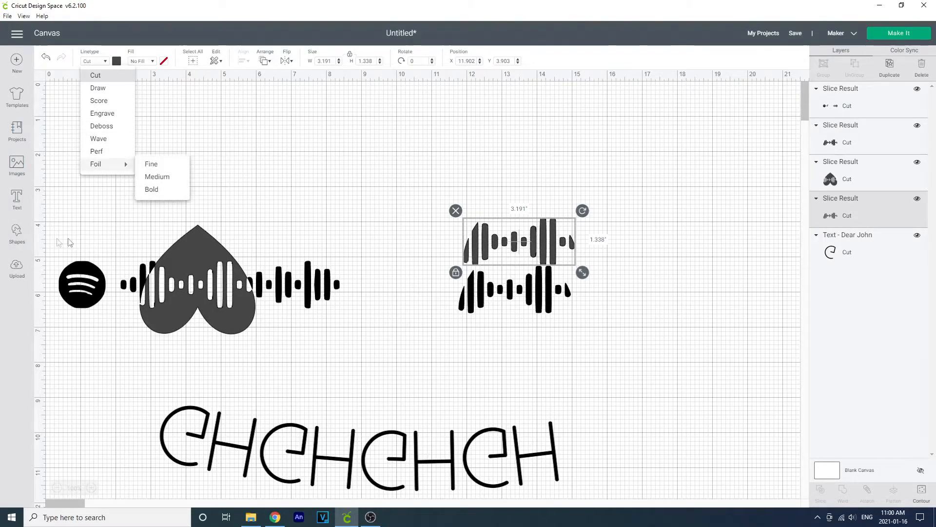
{"action": "left_click", "coordinate": [17, 237]}
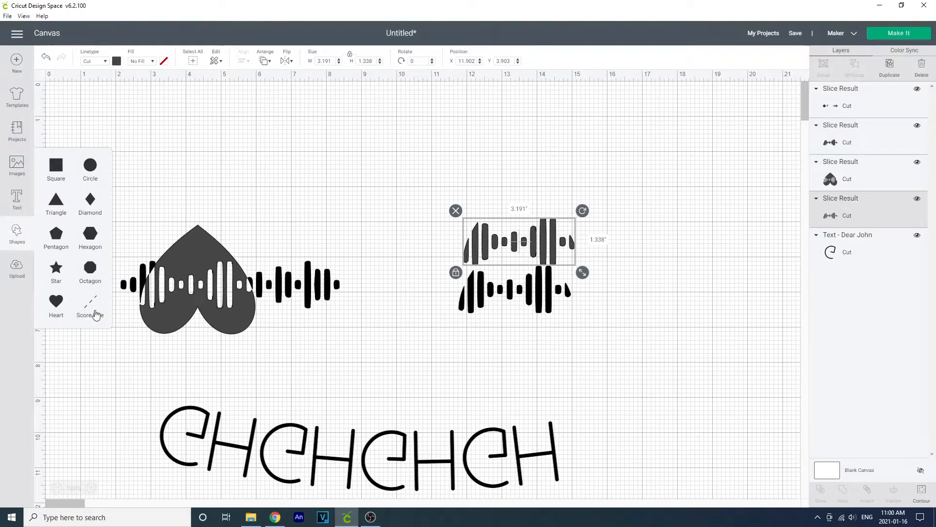
{"action": "left_click", "coordinate": [152, 187]}
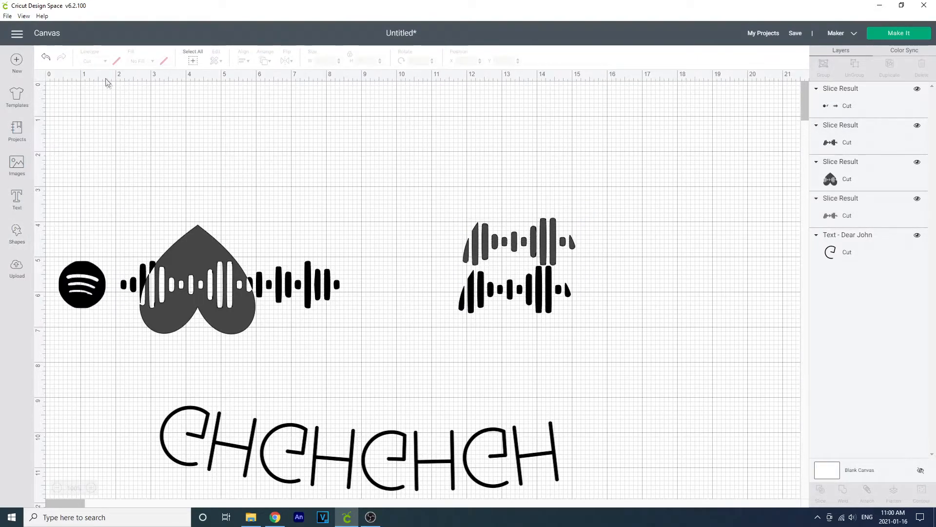
{"action": "left_click", "coordinate": [208, 231]}
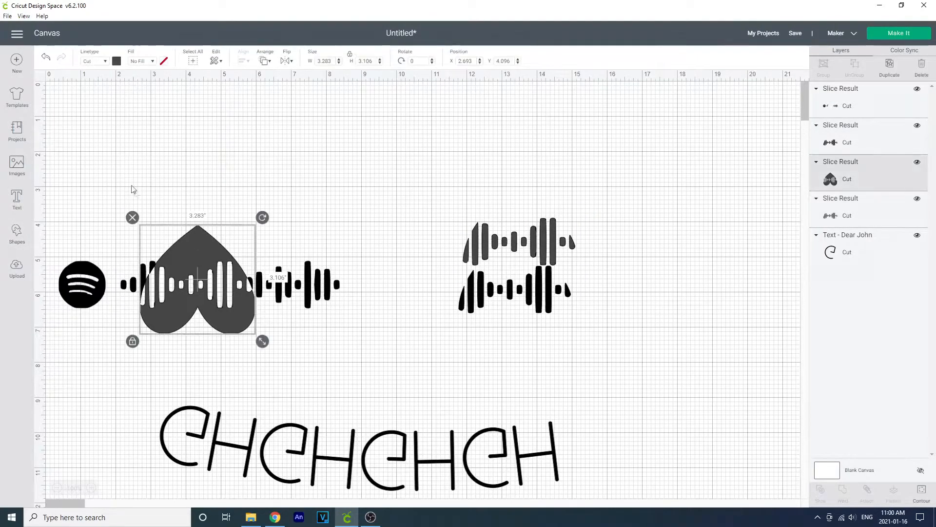
{"action": "left_click", "coordinate": [101, 63]}
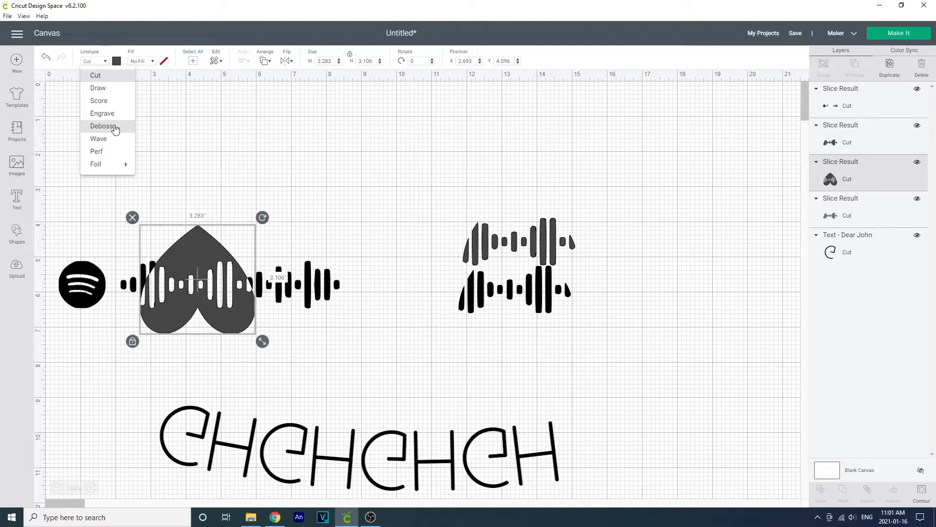
{"action": "mouse_move", "coordinate": [117, 164]}
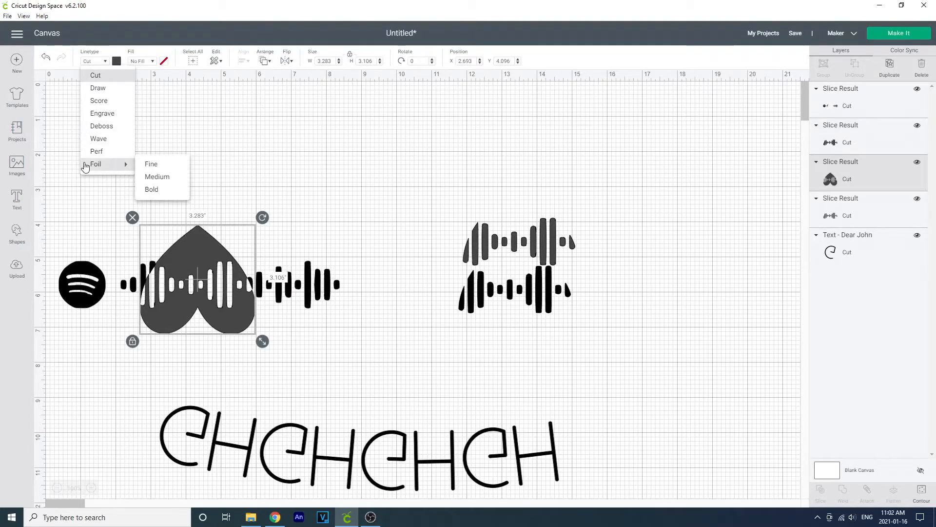
{"action": "left_click", "coordinate": [257, 126]}
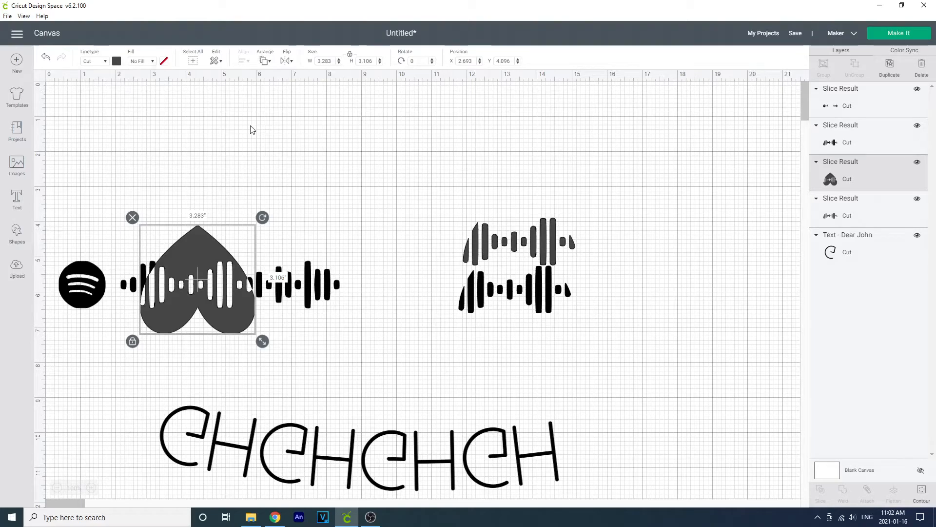
- Set the sliced heart's fill to Print and send the project to mat preparation
{"action": "left_click", "coordinate": [146, 65]}
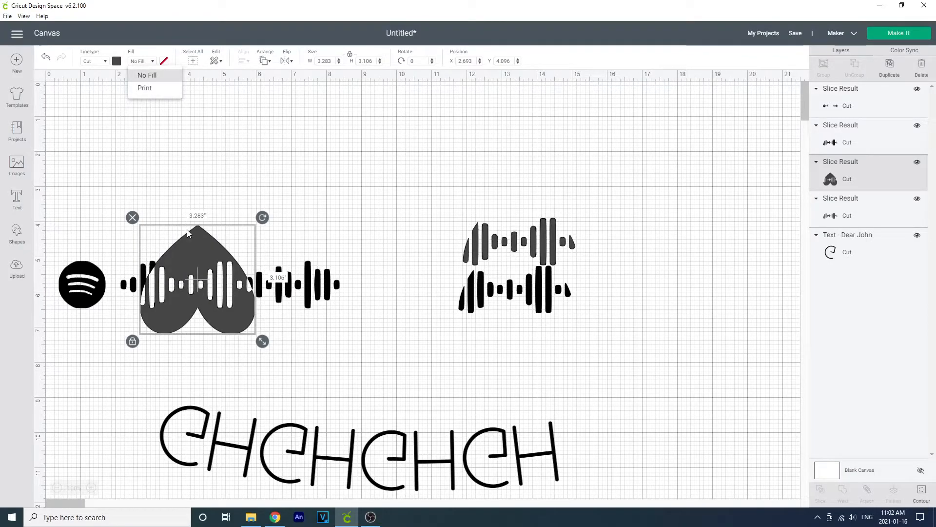
{"action": "left_click", "coordinate": [153, 92]}
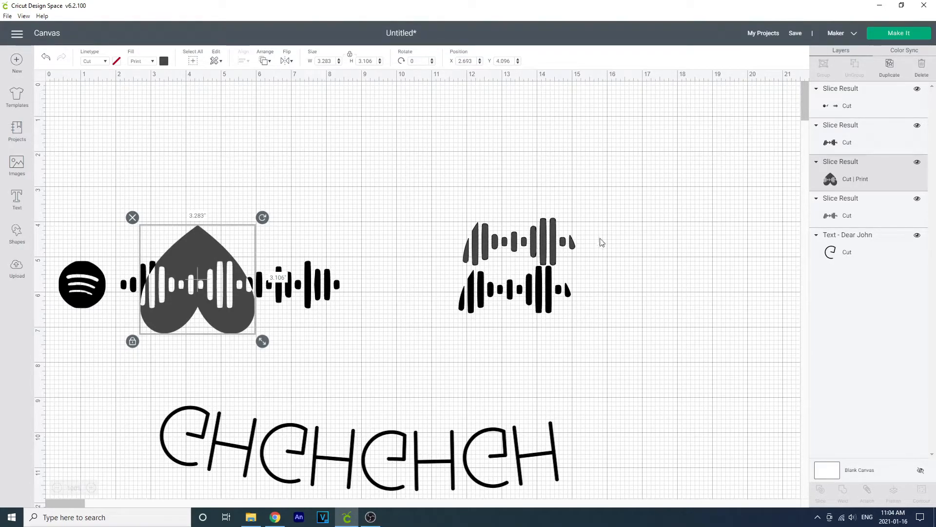
{"action": "left_click", "coordinate": [905, 34]}
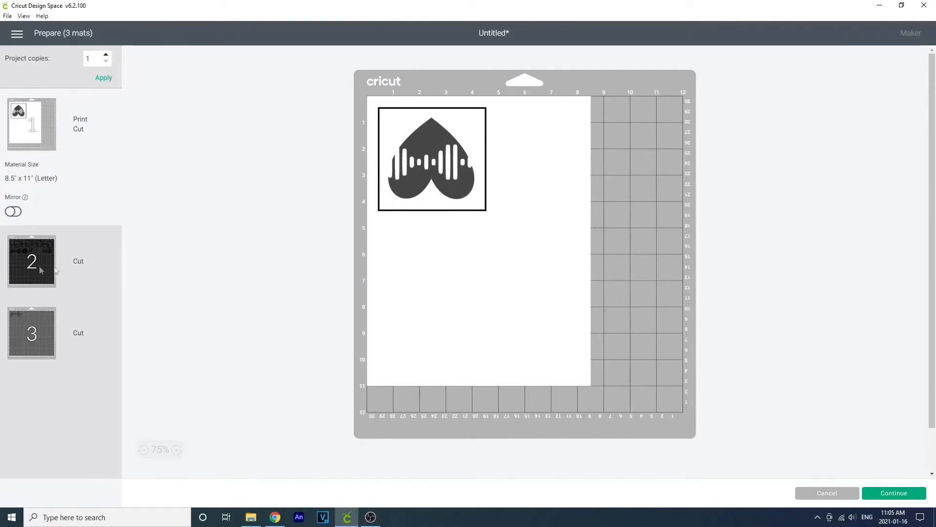
- On mat 2, move the outer Spotify code to about 3 inches down and the black bars to about 6.5 inches down along the left edge
{"action": "left_click", "coordinate": [19, 271]}
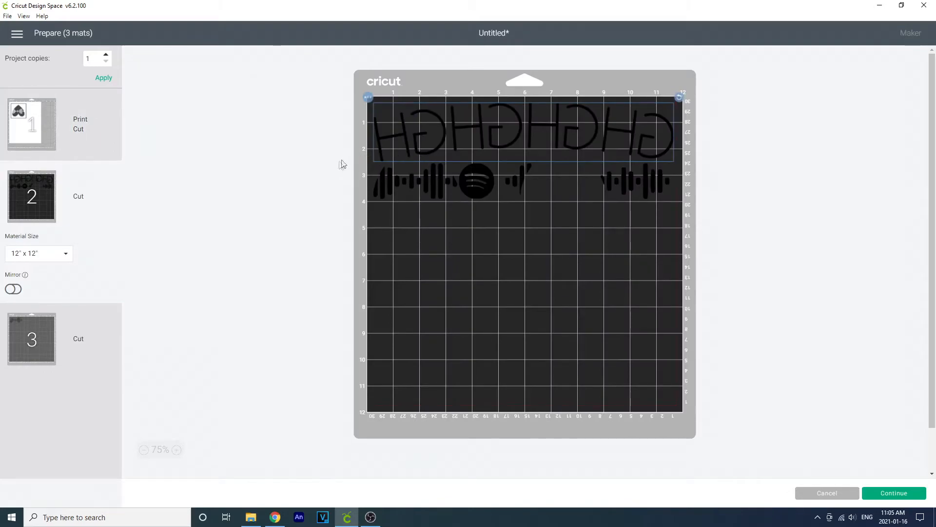
{"action": "left_click_drag", "start_coordinate": [590, 136], "coordinate": [566, 113]}
{"action": "left_click_drag", "start_coordinate": [513, 174], "coordinate": [410, 254]}
{"action": "left_click_drag", "start_coordinate": [414, 191], "coordinate": [413, 286]}
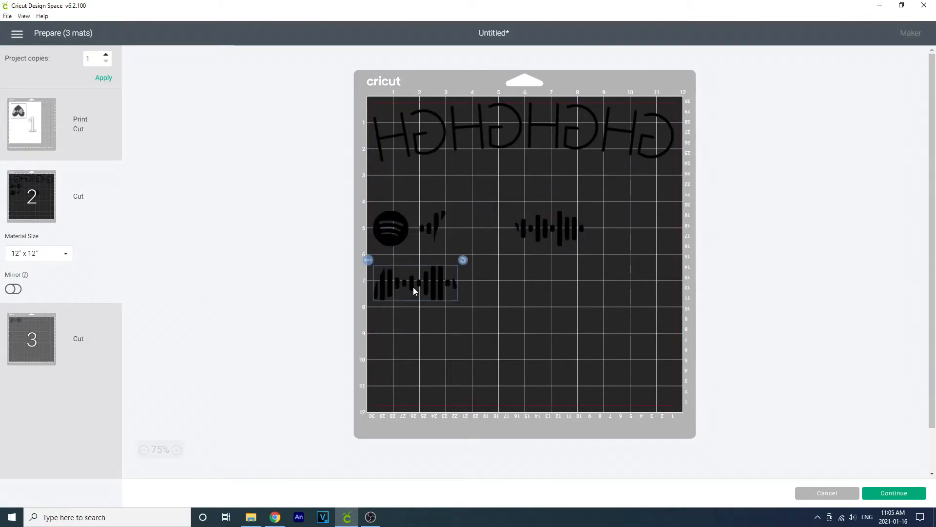
{"action": "left_click_drag", "start_coordinate": [394, 238], "coordinate": [396, 202]}
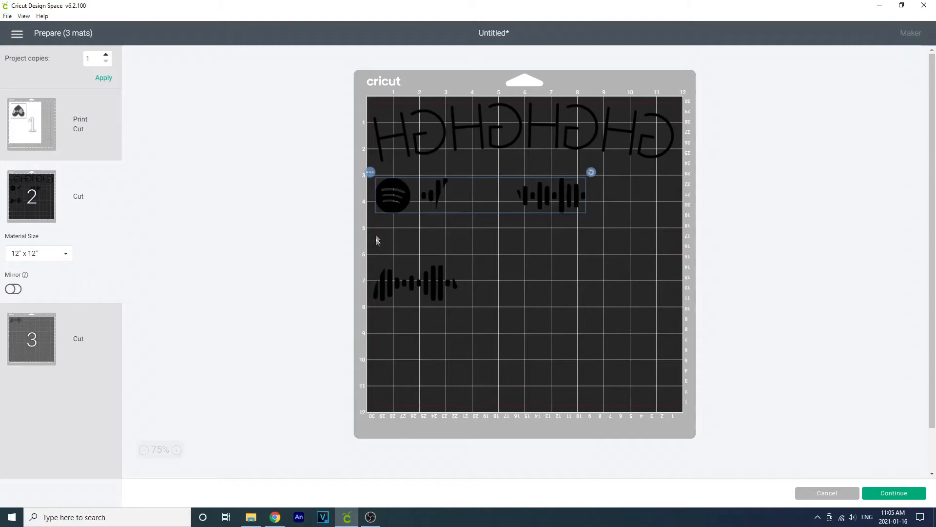
- View mat 3, and on mat 2 spread the text, Spotify code and black bars down to about 0.7, 4.5 and 8.5 inches
{"action": "left_click", "coordinate": [35, 350]}
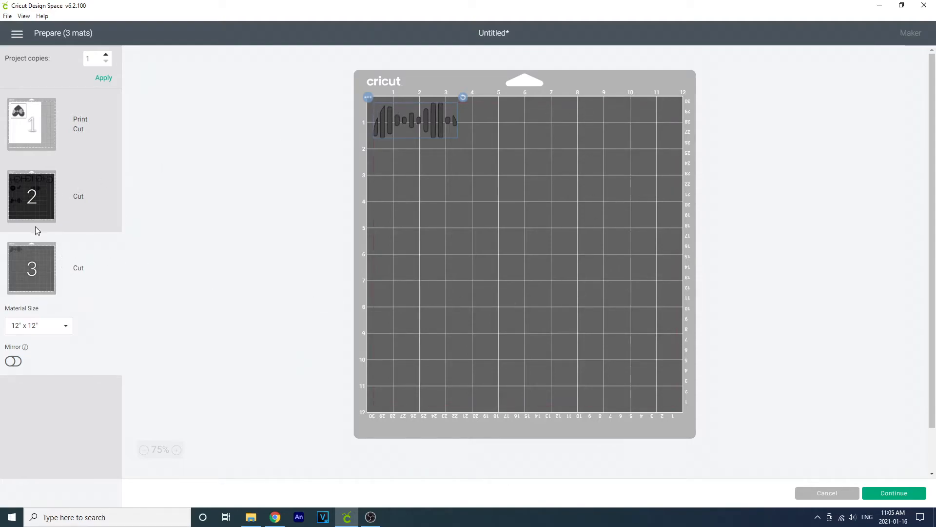
{"action": "left_click", "coordinate": [32, 210]}
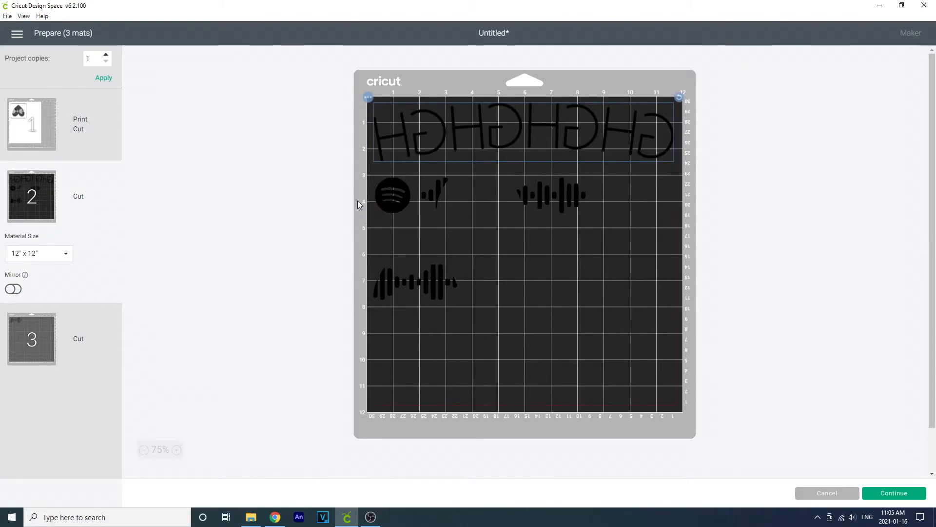
{"action": "left_click_drag", "start_coordinate": [387, 194], "coordinate": [387, 219]}
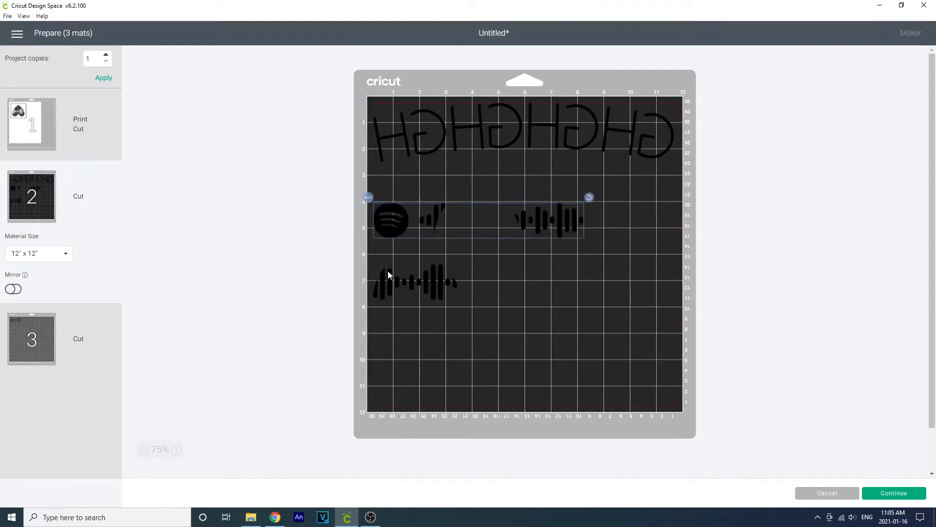
{"action": "left_click_drag", "start_coordinate": [388, 282], "coordinate": [388, 338]}
{"action": "mouse_move", "coordinate": [385, 220]}
{"action": "left_mouse_down"}
{"action": "mouse_move", "coordinate": [382, 268]}
{"action": "mouse_move", "coordinate": [381, 233]}
{"action": "left_mouse_up"}
{"action": "left_click_drag", "start_coordinate": [388, 157], "coordinate": [381, 166]}
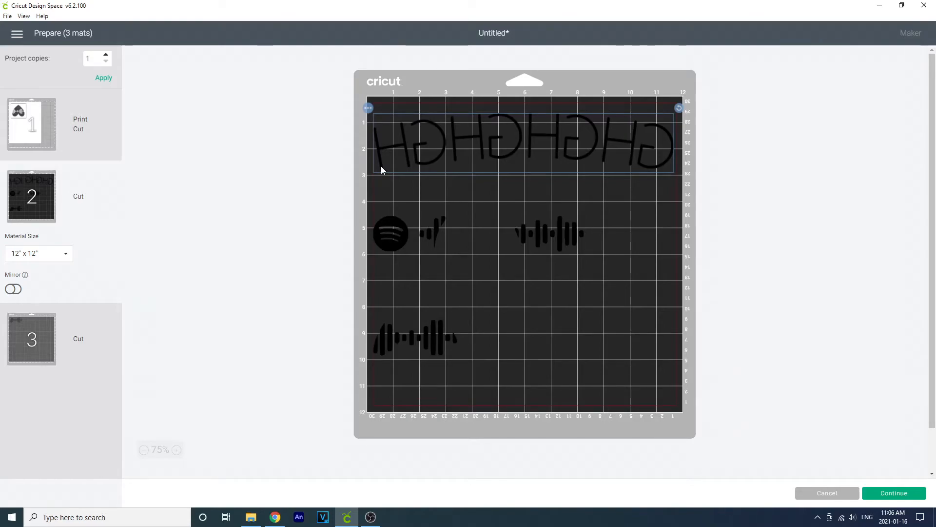
- Set mat 2's material size to 12" x 24" and inspect the full length of the mat
{"action": "left_click", "coordinate": [65, 254]}
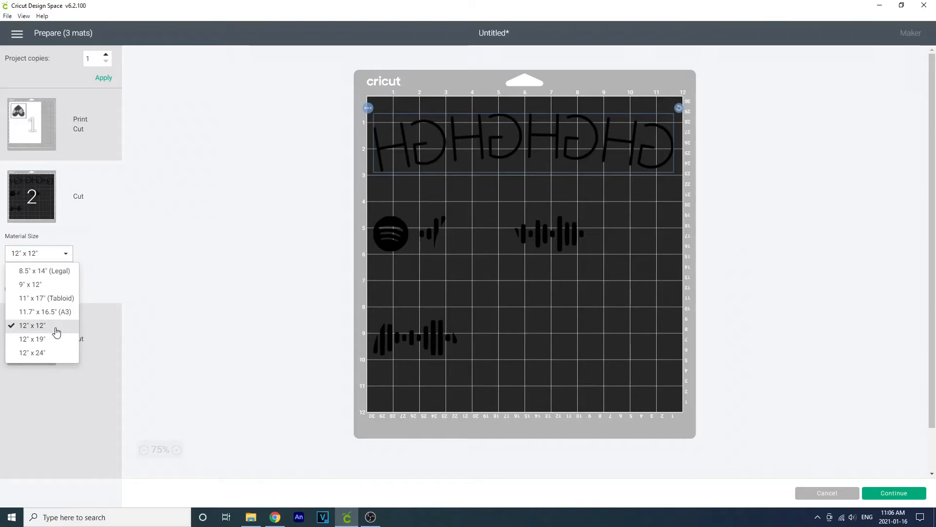
{"action": "left_click", "coordinate": [36, 355]}
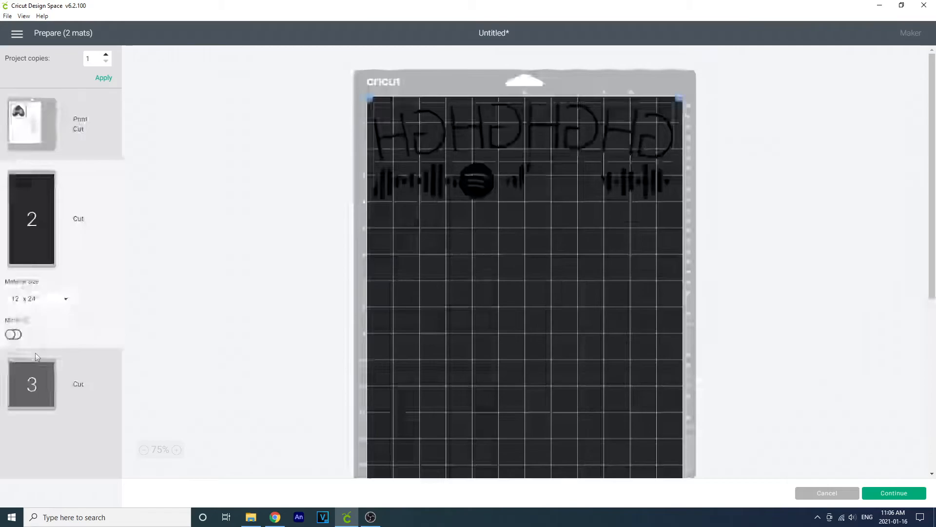
{"action": "scroll", "coordinate": [368, 208], "scroll_direction": "down", "scroll_amount": 5}
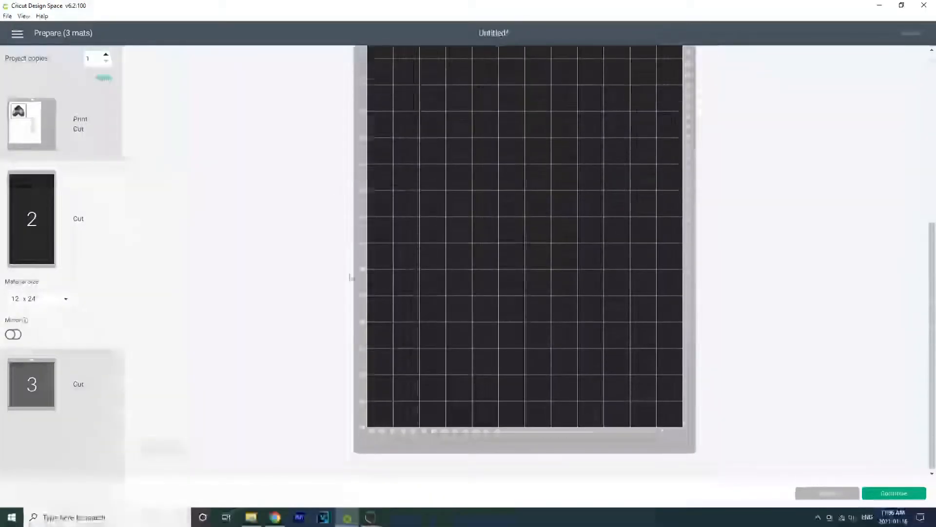
{"action": "scroll", "coordinate": [350, 276], "scroll_direction": "up", "scroll_amount": 5}
{"action": "scroll", "coordinate": [378, 195], "scroll_direction": "down", "scroll_amount": 5}
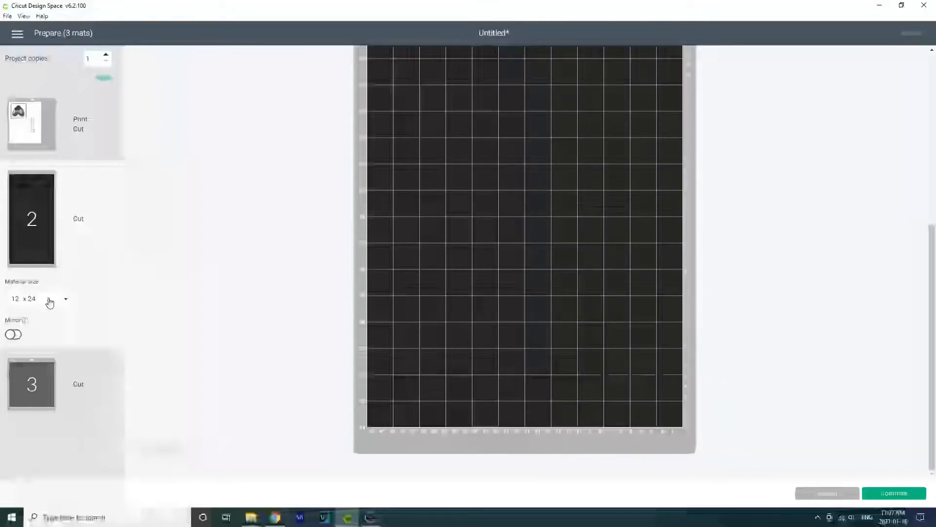
{"action": "scroll", "coordinate": [396, 372], "scroll_direction": "up", "scroll_amount": 10}
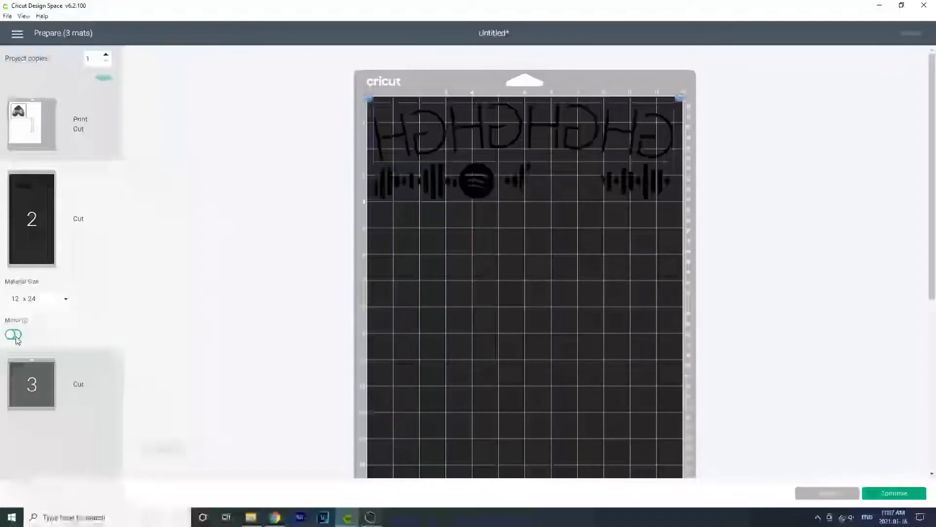
- Turn on mirroring for mat 2 and continue to the base material selection
{"action": "left_click", "coordinate": [14, 334]}
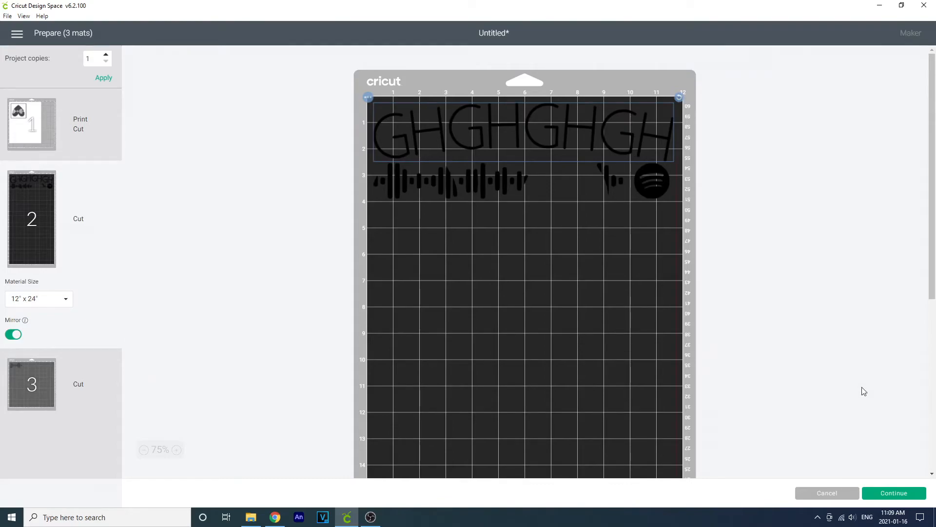
{"action": "left_click", "coordinate": [892, 493]}
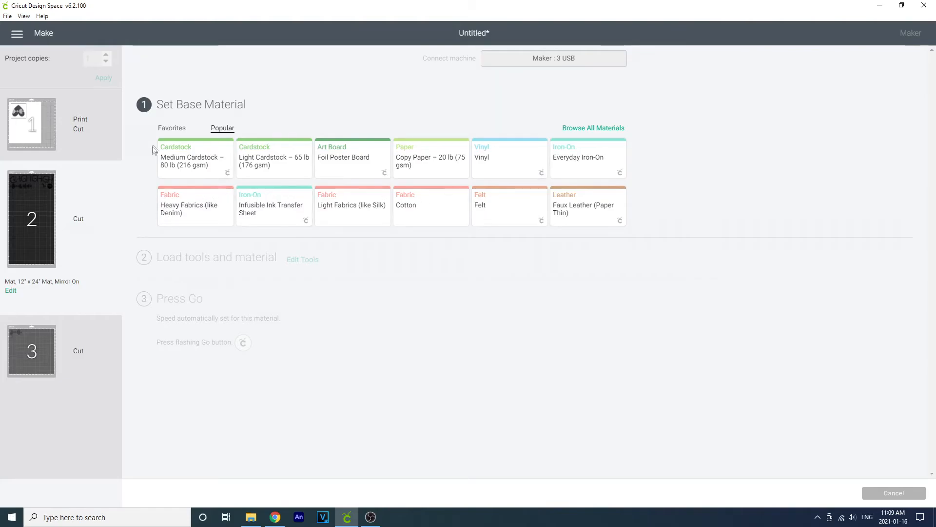
- Browse the full list of compatible materials and set mat 2's base material to Chipboard (1.5 mm)
{"action": "left_click", "coordinate": [579, 129]}
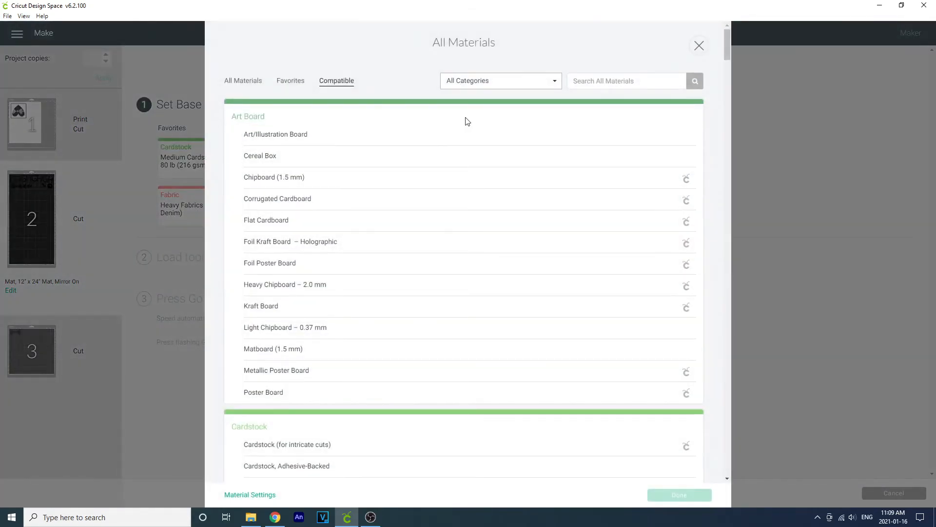
{"action": "scroll", "coordinate": [442, 255], "scroll_direction": "down", "scroll_amount": 20}
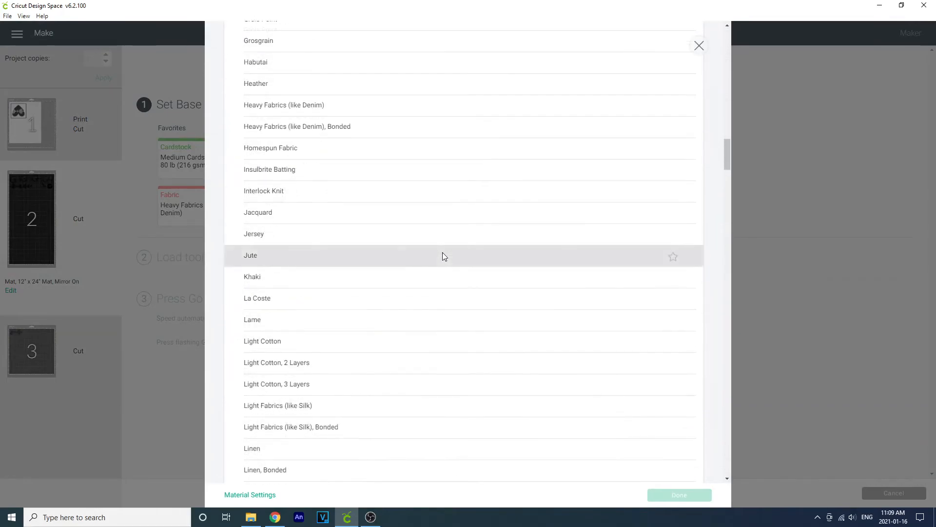
{"action": "scroll", "coordinate": [444, 256], "scroll_direction": "down", "scroll_amount": 5}
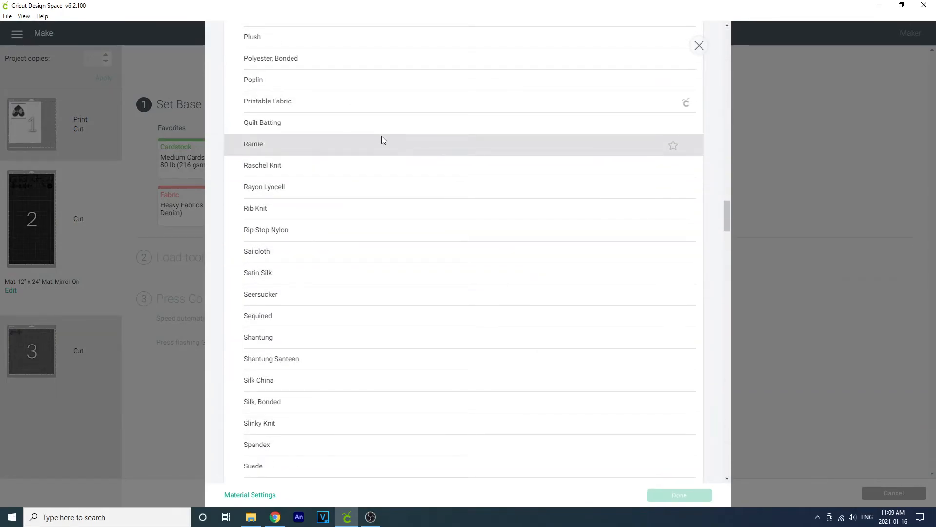
{"action": "scroll", "coordinate": [429, 306], "scroll_direction": "up", "scroll_amount": 20}
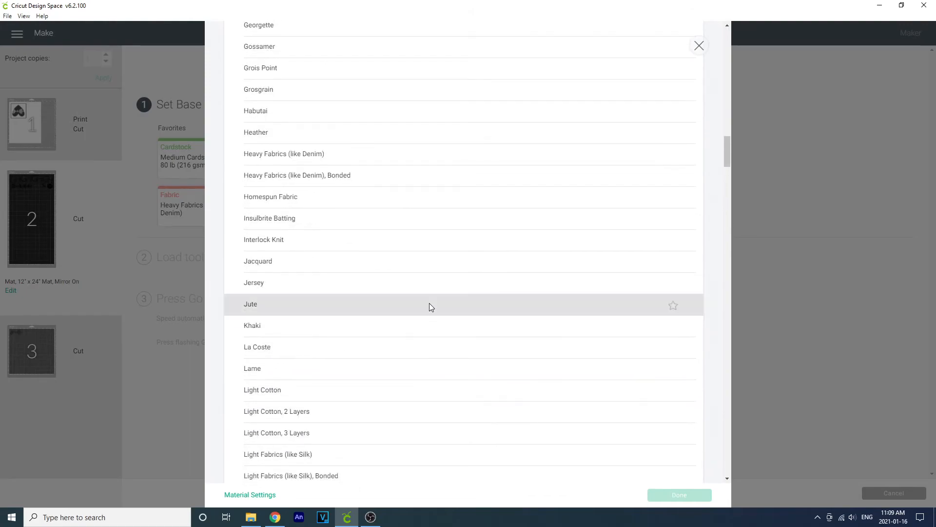
{"action": "scroll", "coordinate": [430, 306], "scroll_direction": "up", "scroll_amount": 7}
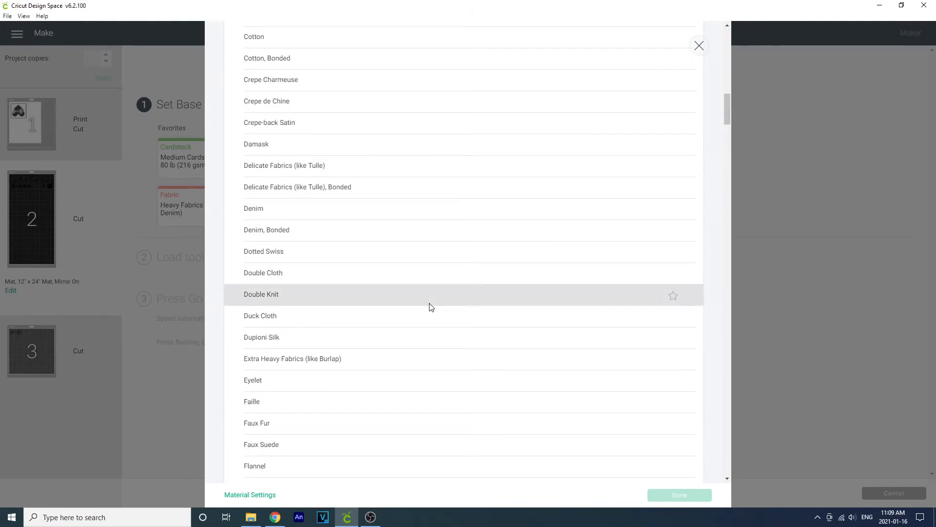
{"action": "left_click_drag", "start_coordinate": [725, 118], "coordinate": [727, 64]}
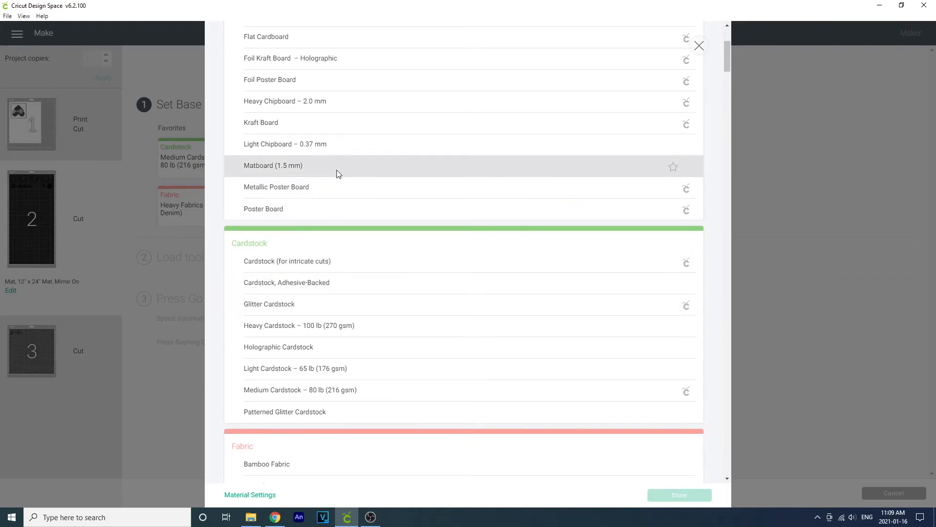
{"action": "scroll", "coordinate": [337, 175], "scroll_direction": "up", "scroll_amount": 4}
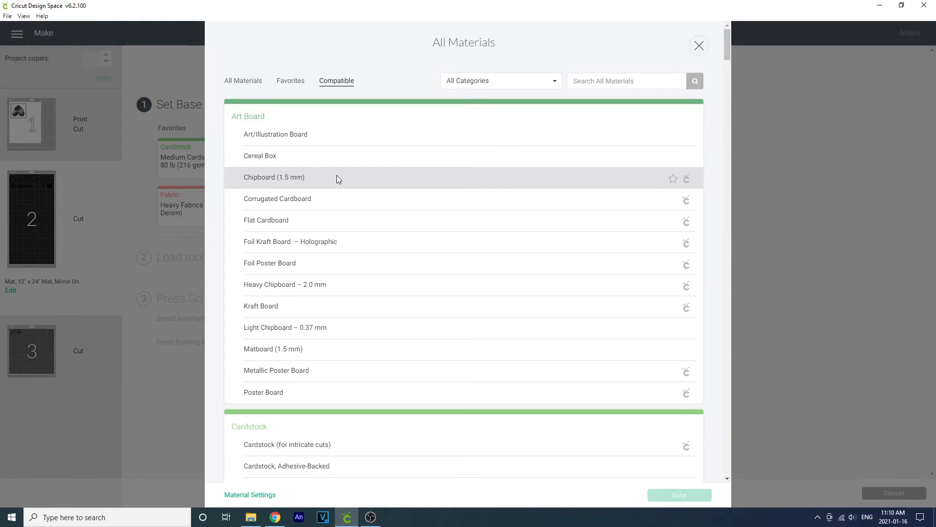
{"action": "left_click", "coordinate": [337, 176]}
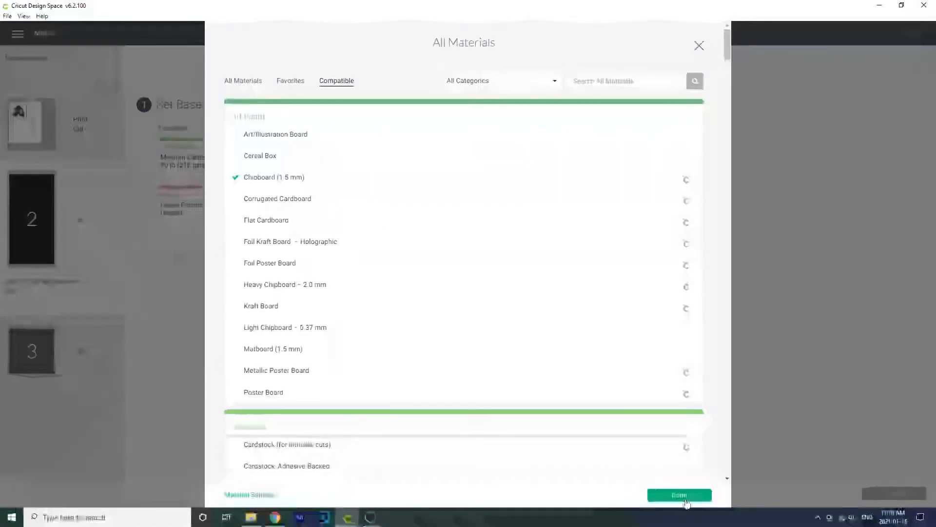
{"action": "left_click", "coordinate": [686, 499]}
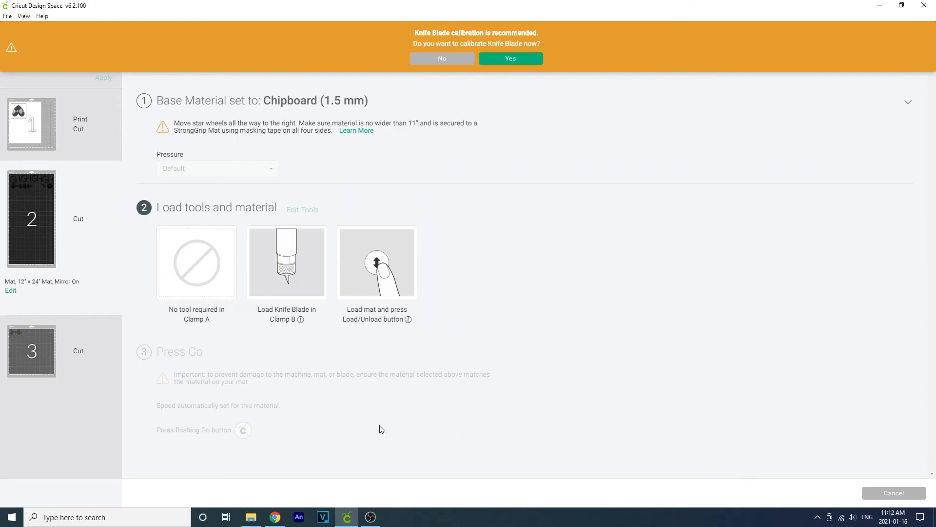
{"action": "mouse_move", "coordinate": [55, 142]}
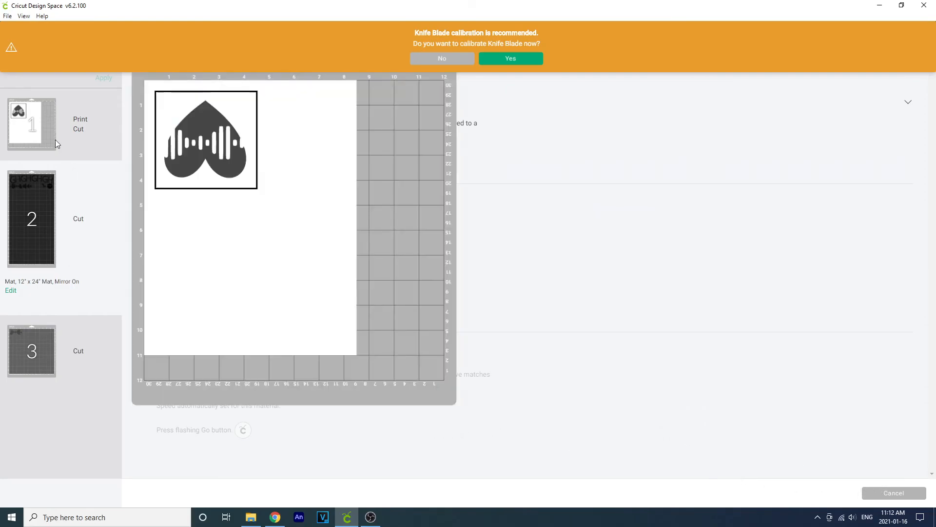